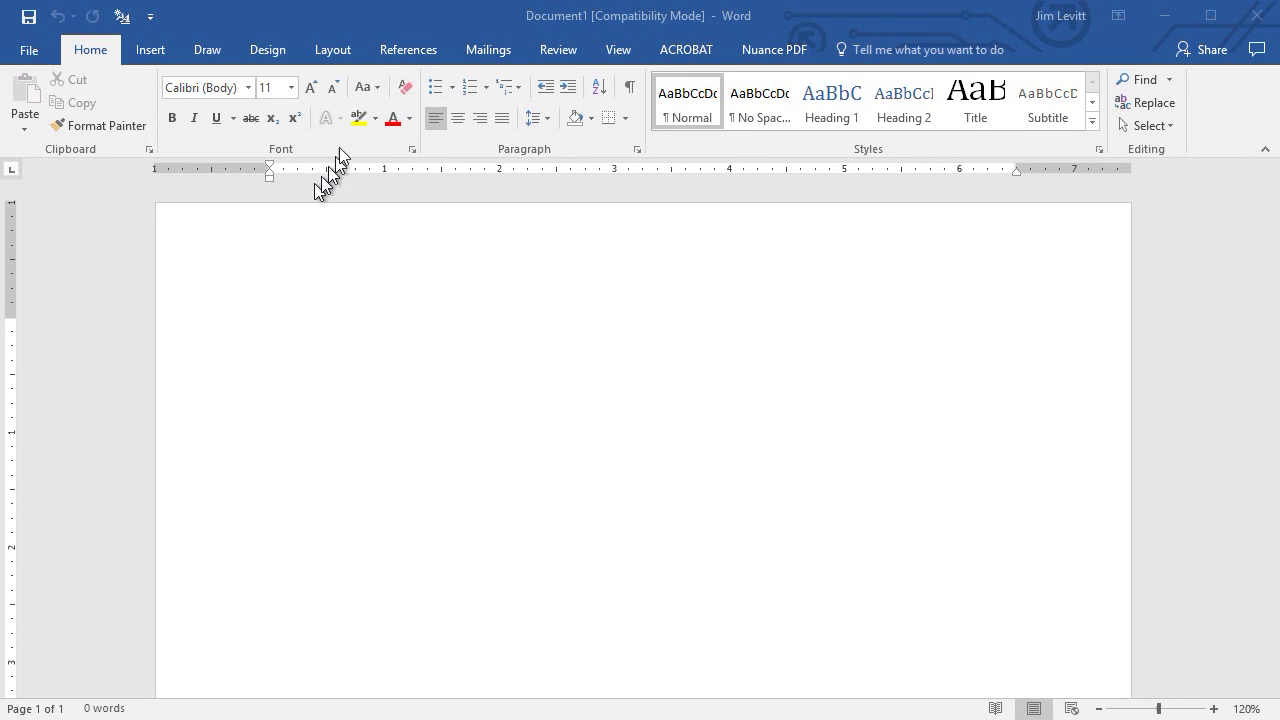
Give the page Narrow margins and Landscape orientation.
left_click(326, 55)
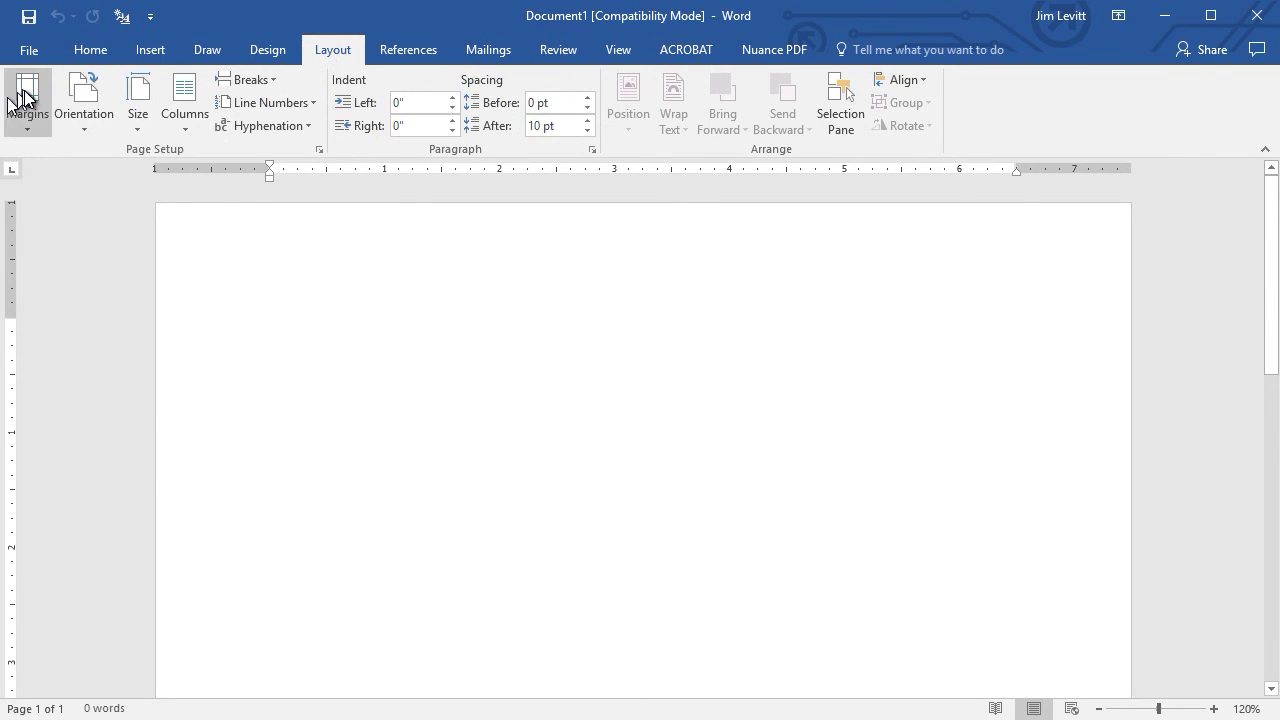
left_click(31, 96)
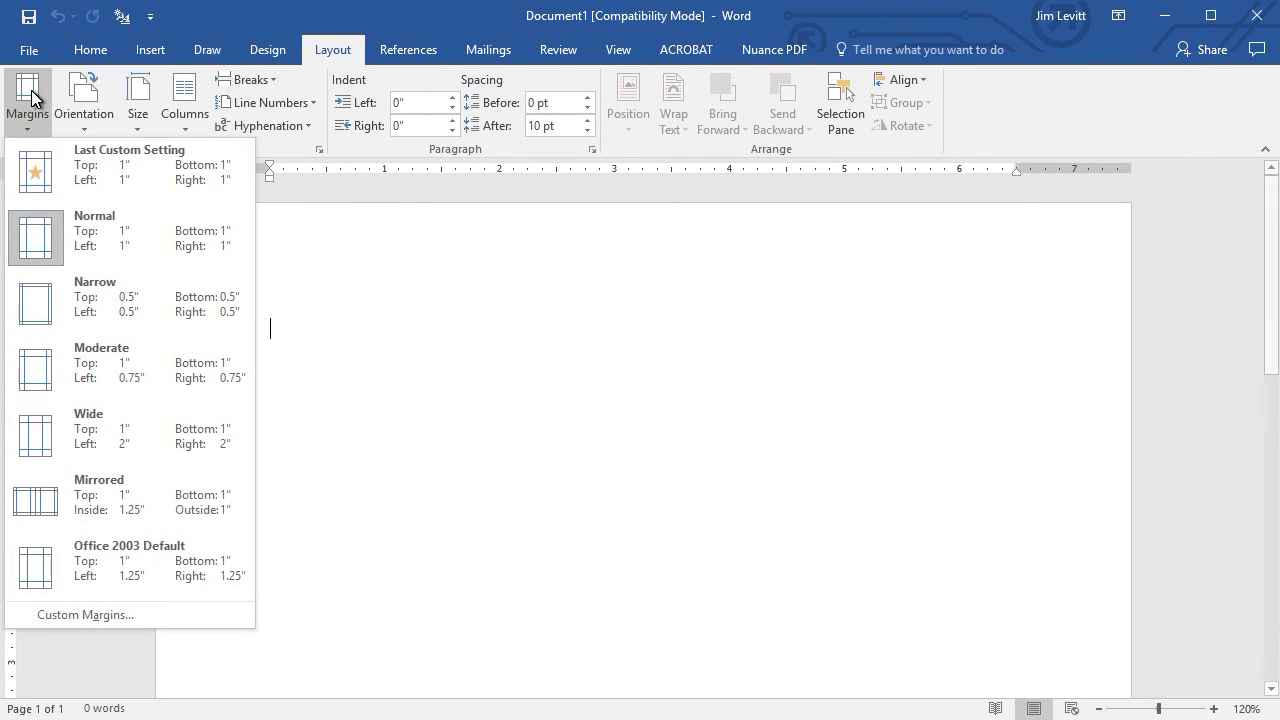
left_click(146, 303)
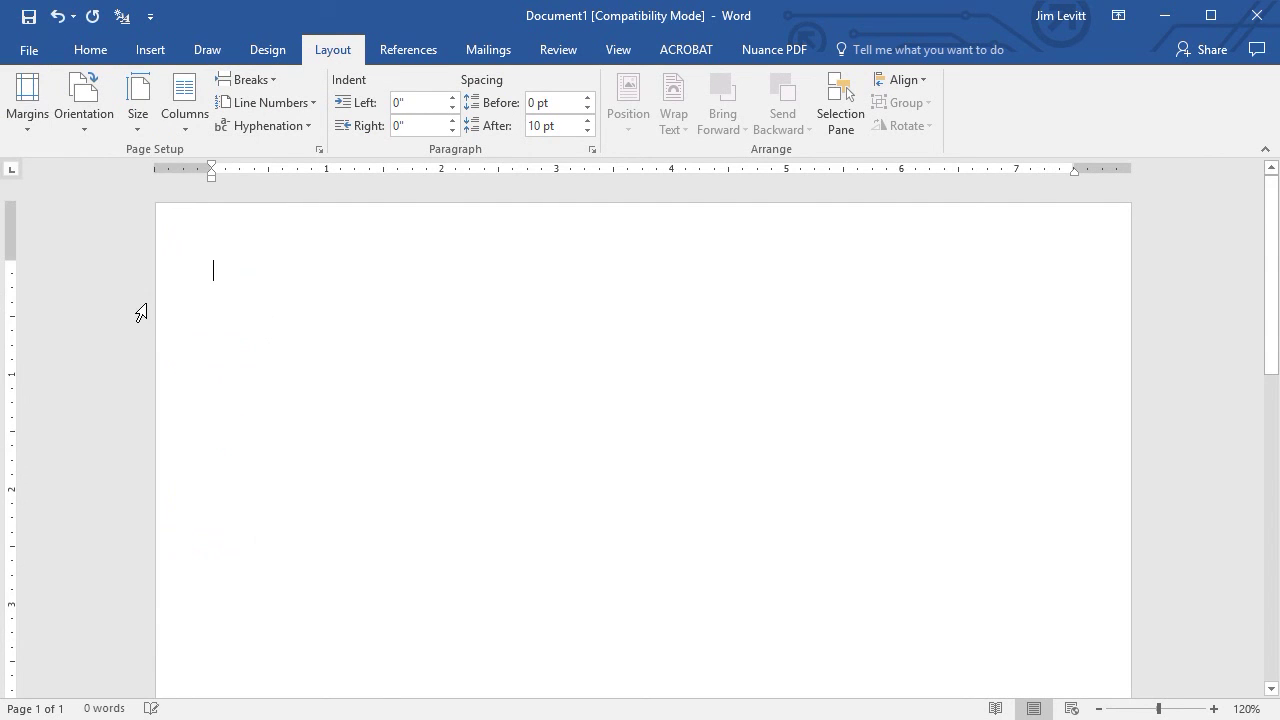
left_click(88, 112)
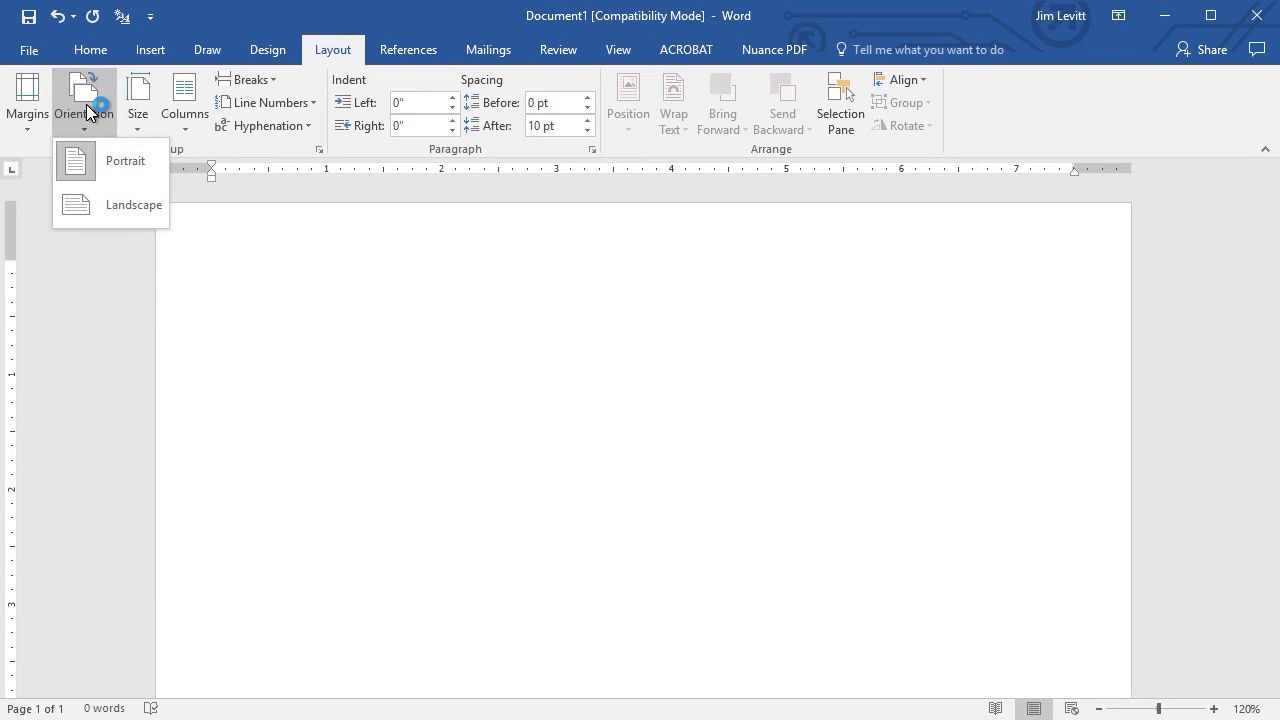
left_click(139, 205)
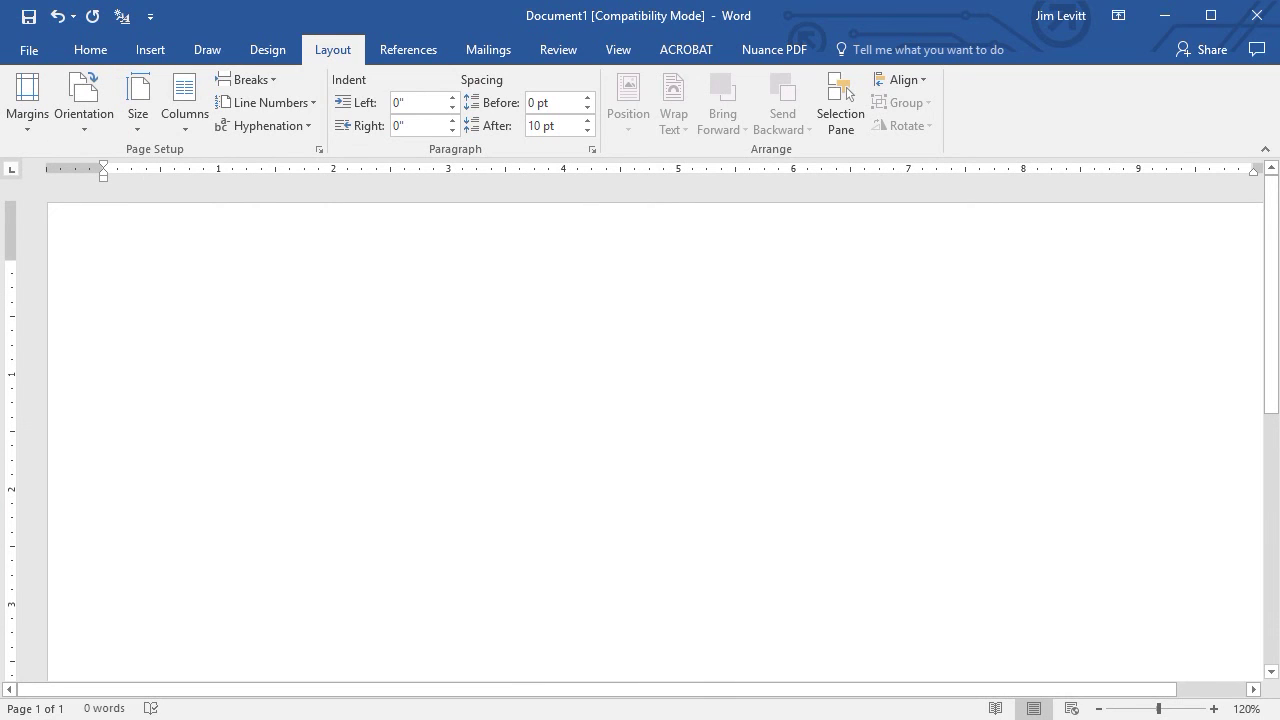
Set up two equal columns with 1" spacing between them.
left_click(189, 96)
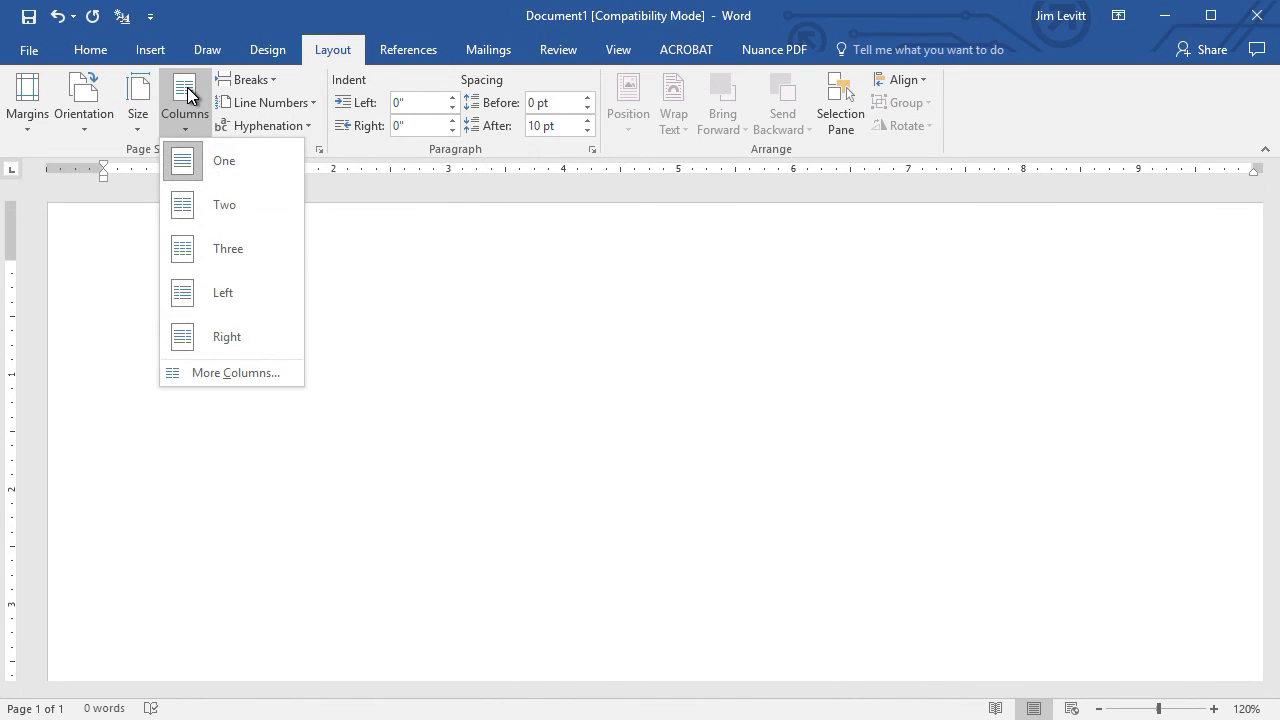
left_click(241, 373)
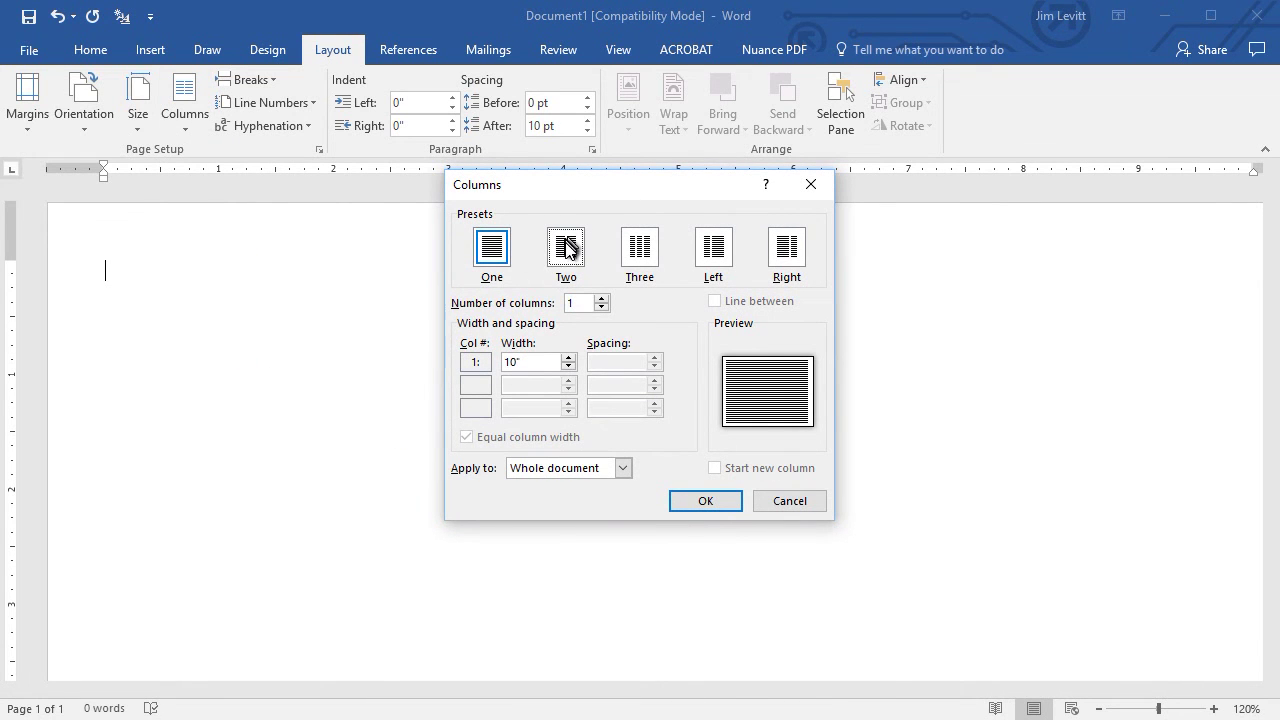
left_click(566, 249)
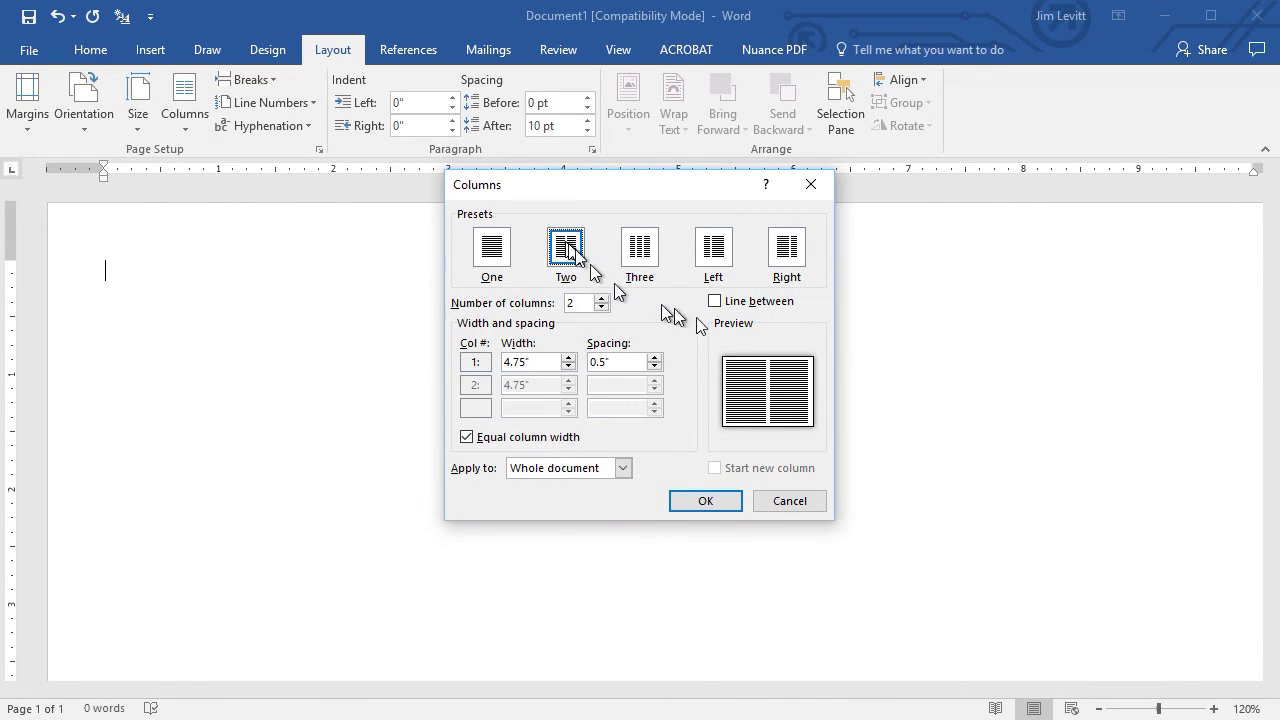
left_click(655, 358)
left_click(655, 358)
left_click(655, 358)
left_click(655, 358)
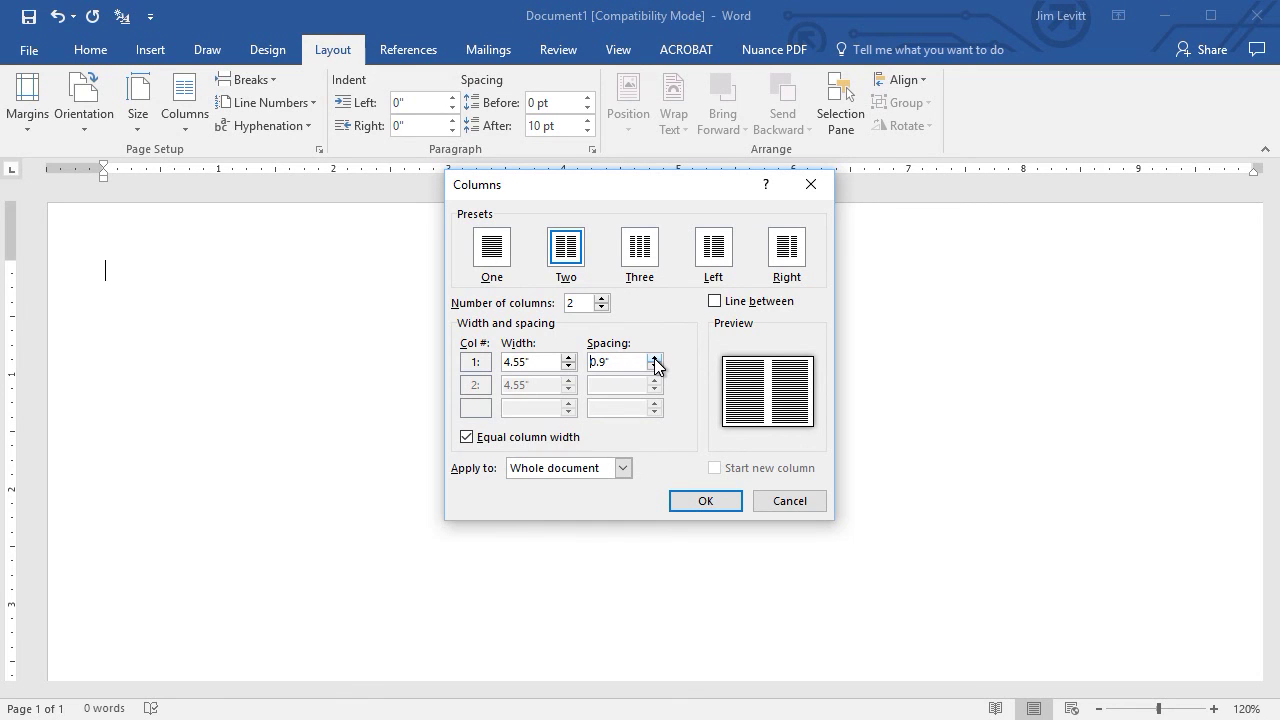
left_click(655, 358)
left_click(716, 502)
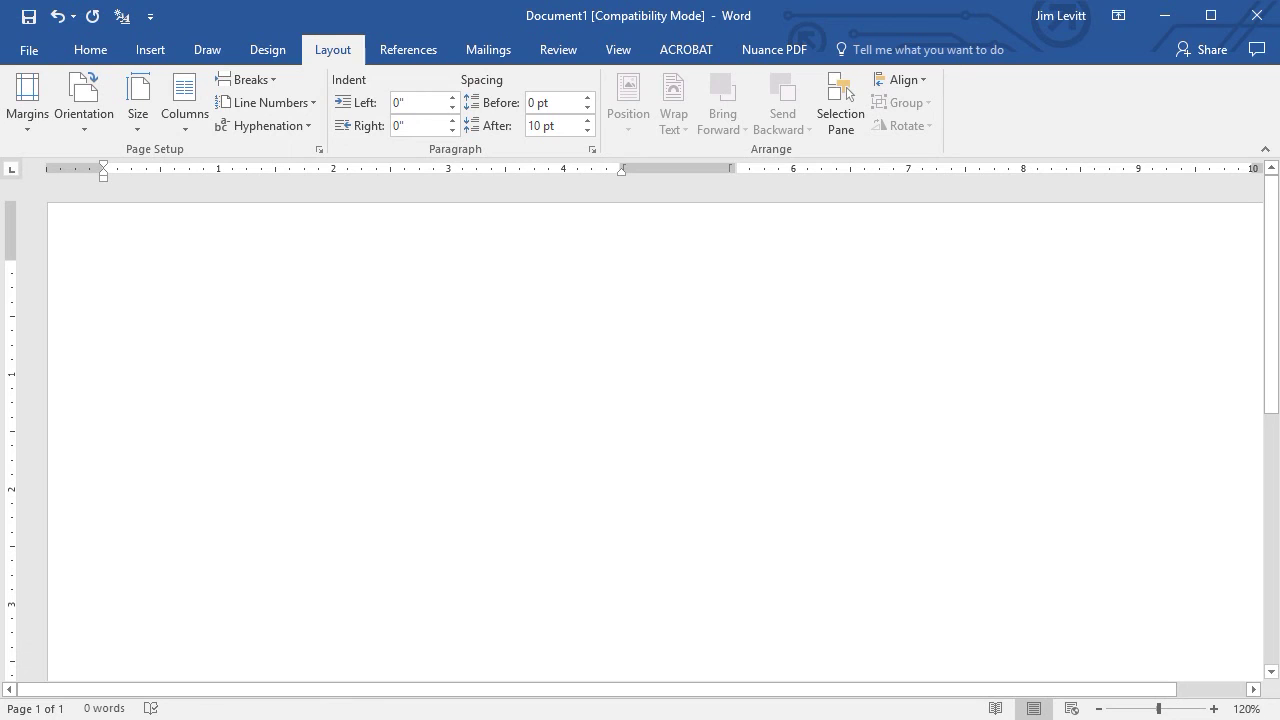
Type the title 'Special Service' and the date 'February 3,2018' below it.
type("Spe")
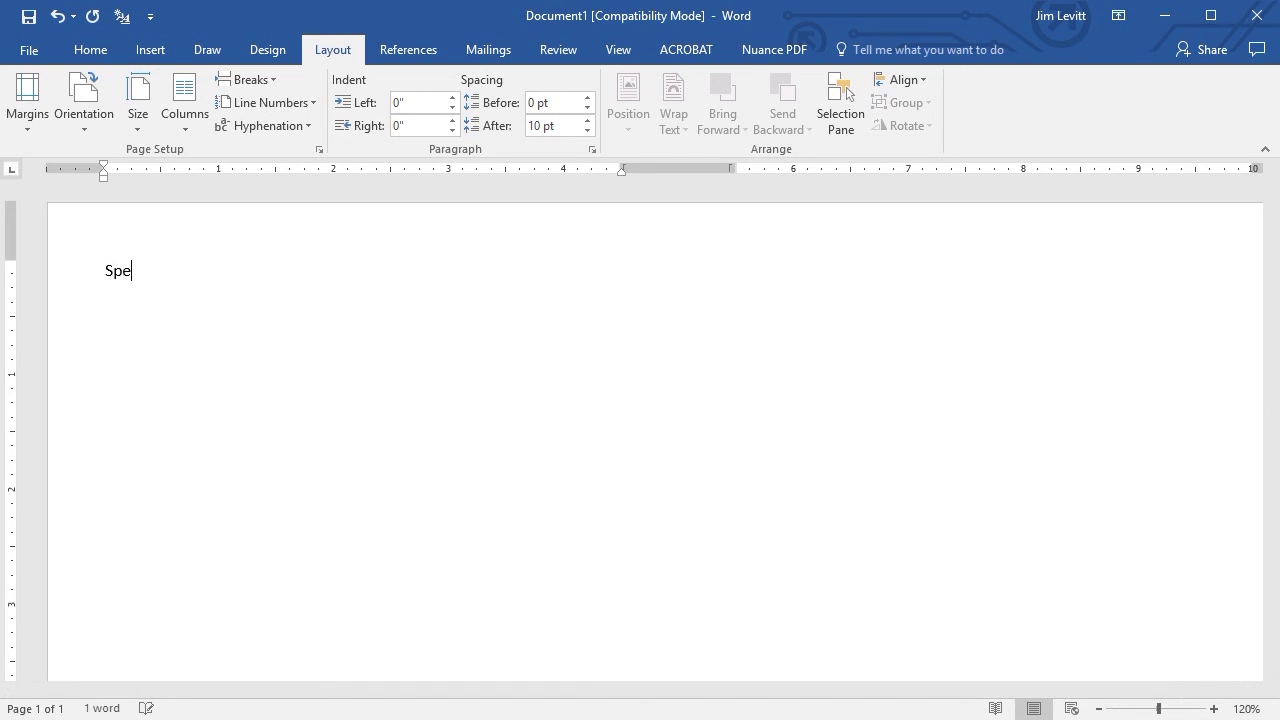
type("cial Service")
key("Return")
type("Februa")
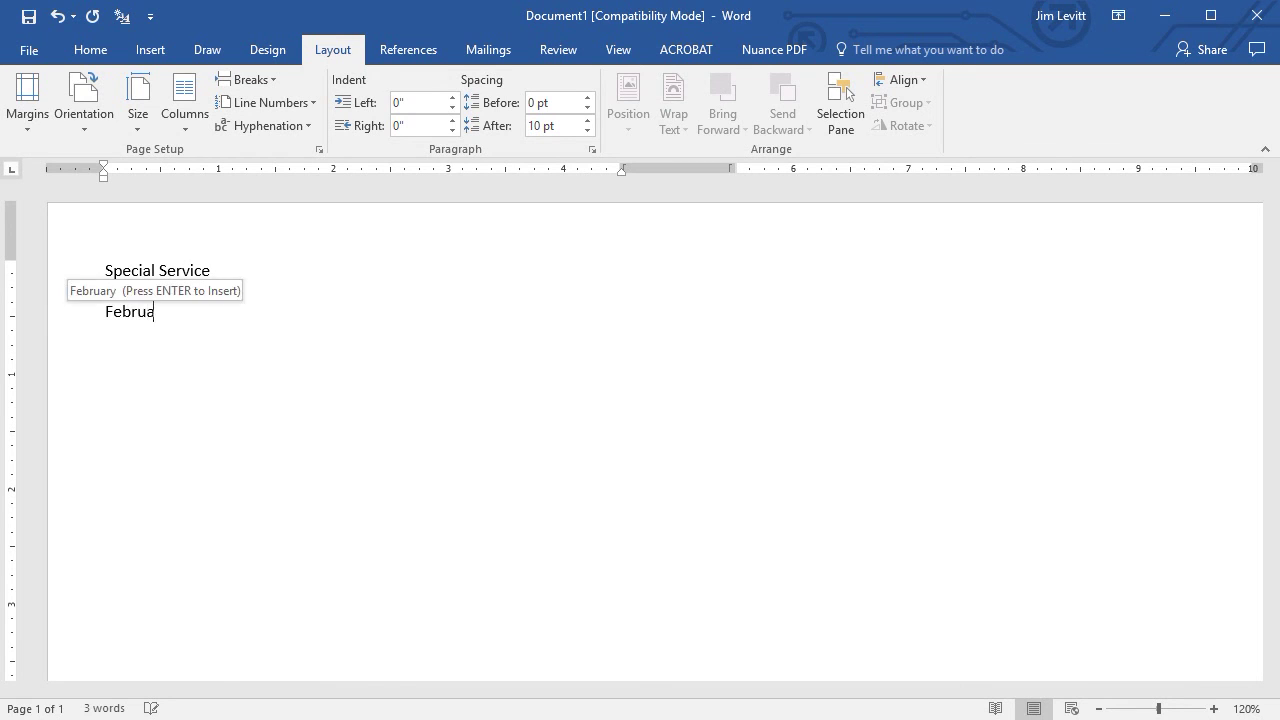
type("ry 3,2018")
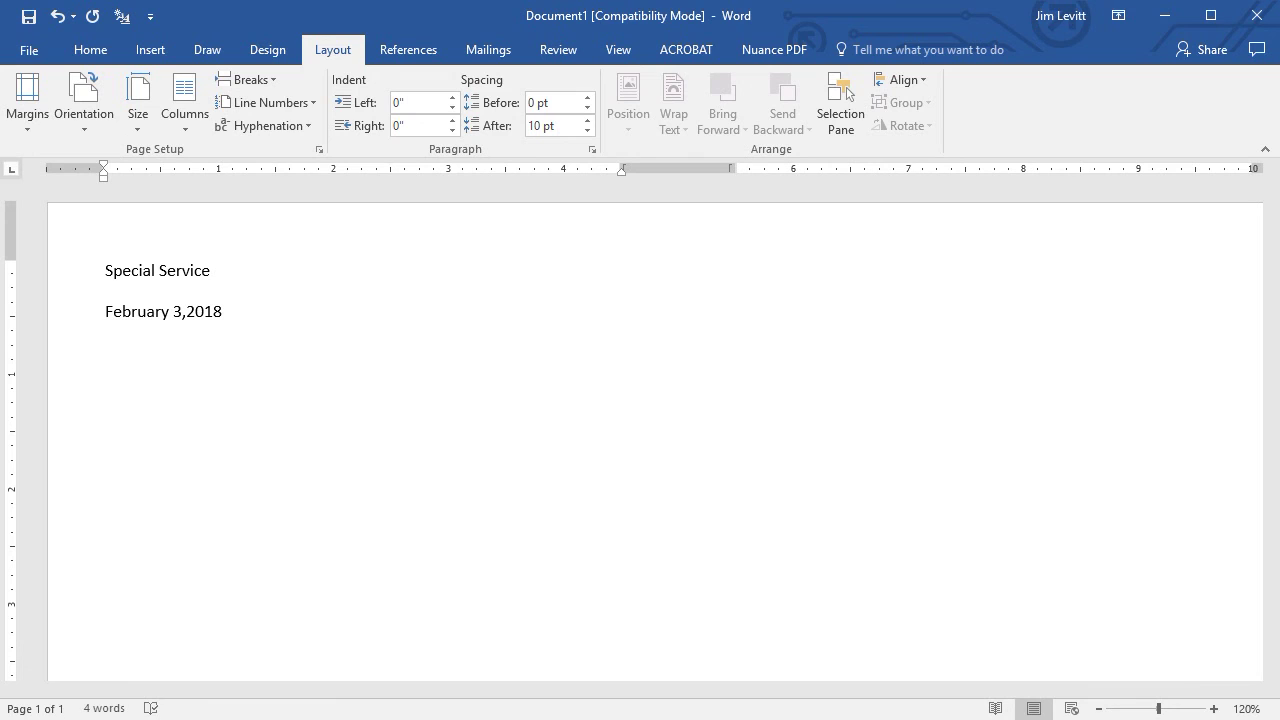
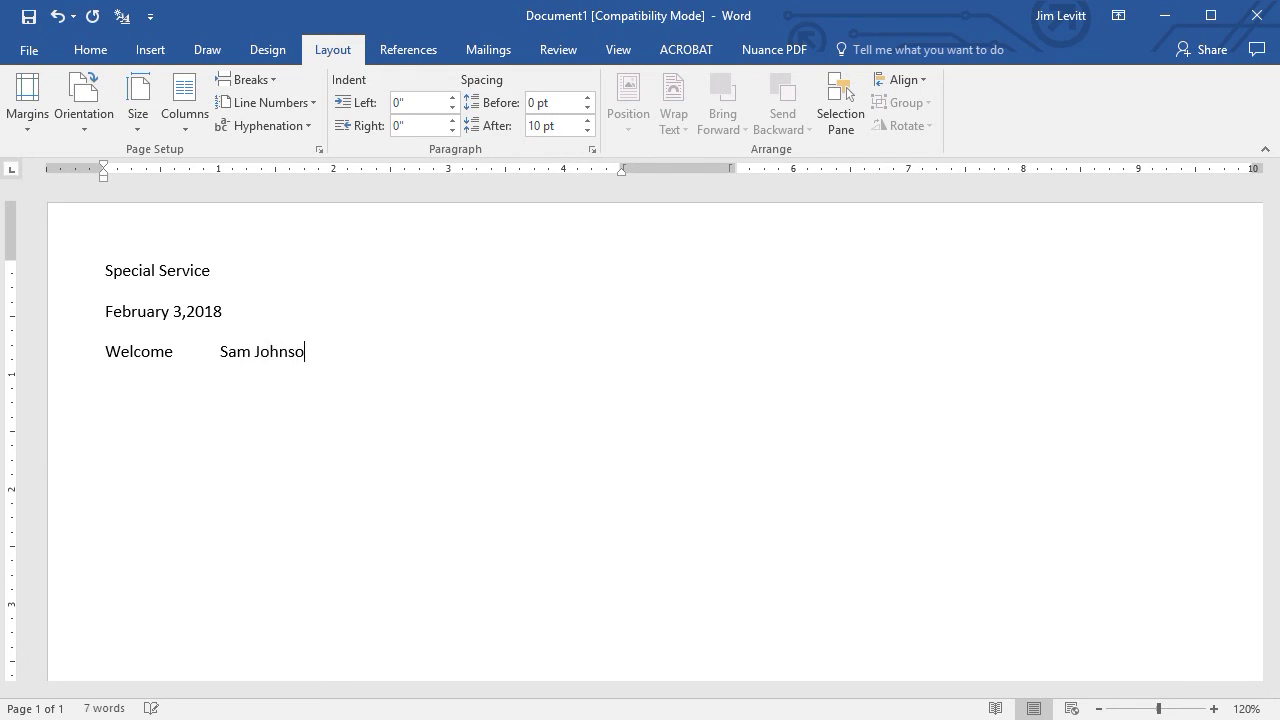
Add tabbed Welcome and Greeting lines with each presenter's name, then start Music Selections.
key("Return")
type("Greeting")
key("Tab")
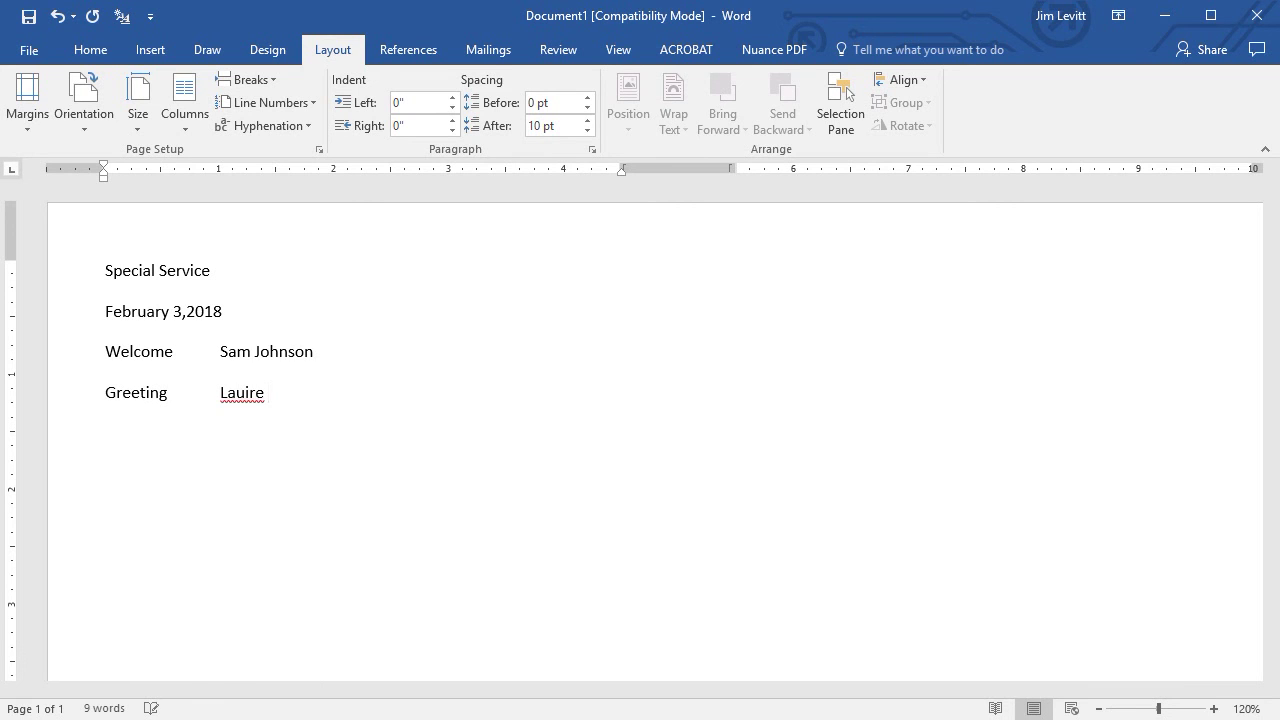
type("Musi")
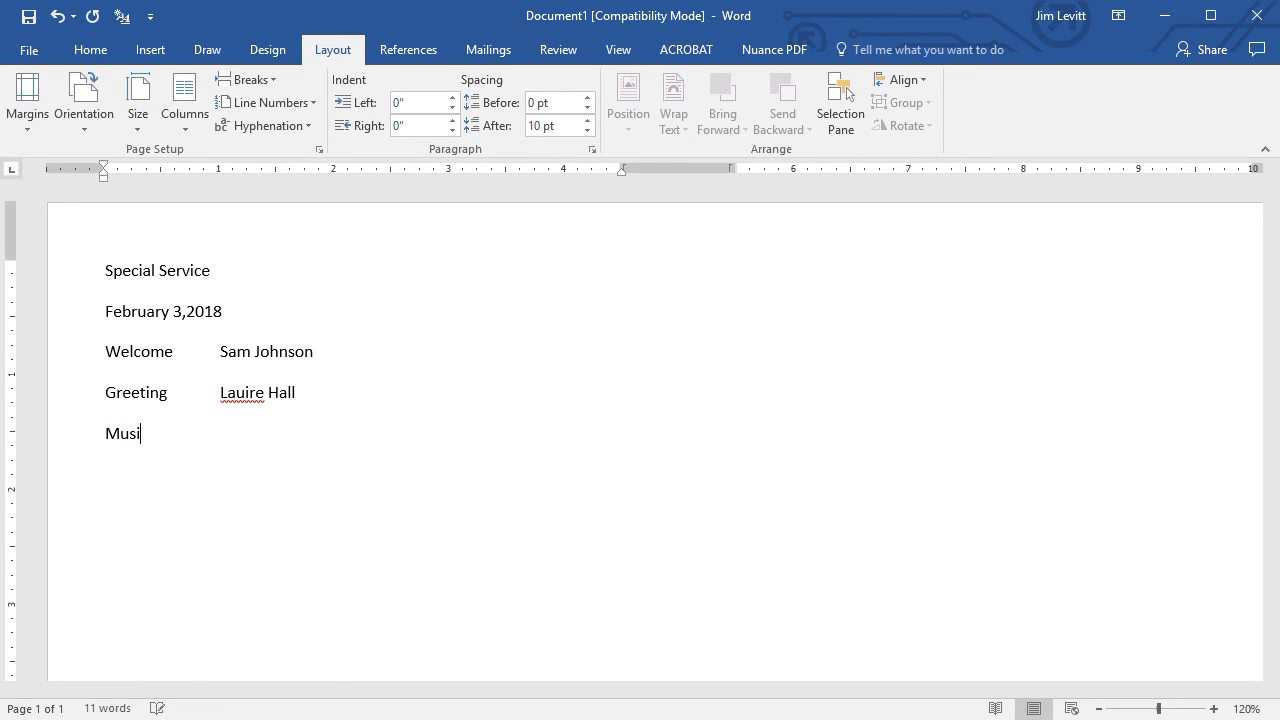
type("c Selections")
Add 'Various Artists' after Music Selections, then Madonna, Beach Boys and Beatles lines.
key("Tab")
type("Various ")
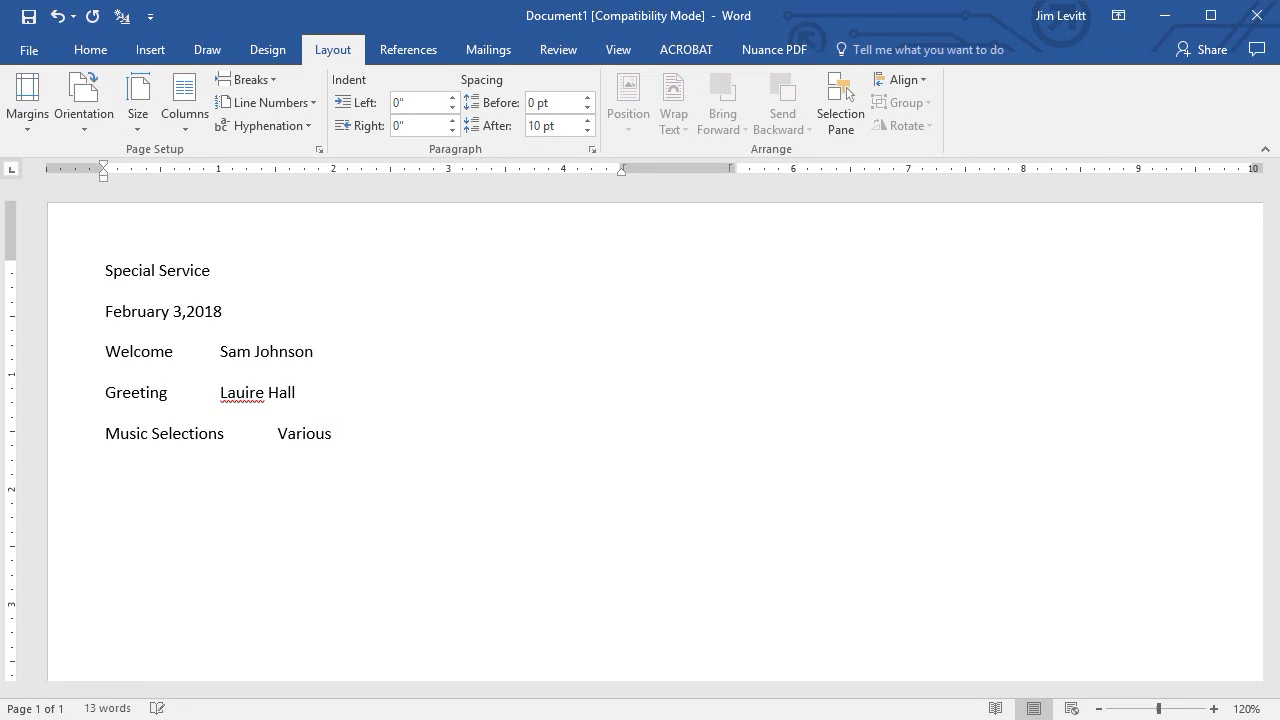
type("Artists ")
type("Madonna")
key("Return")
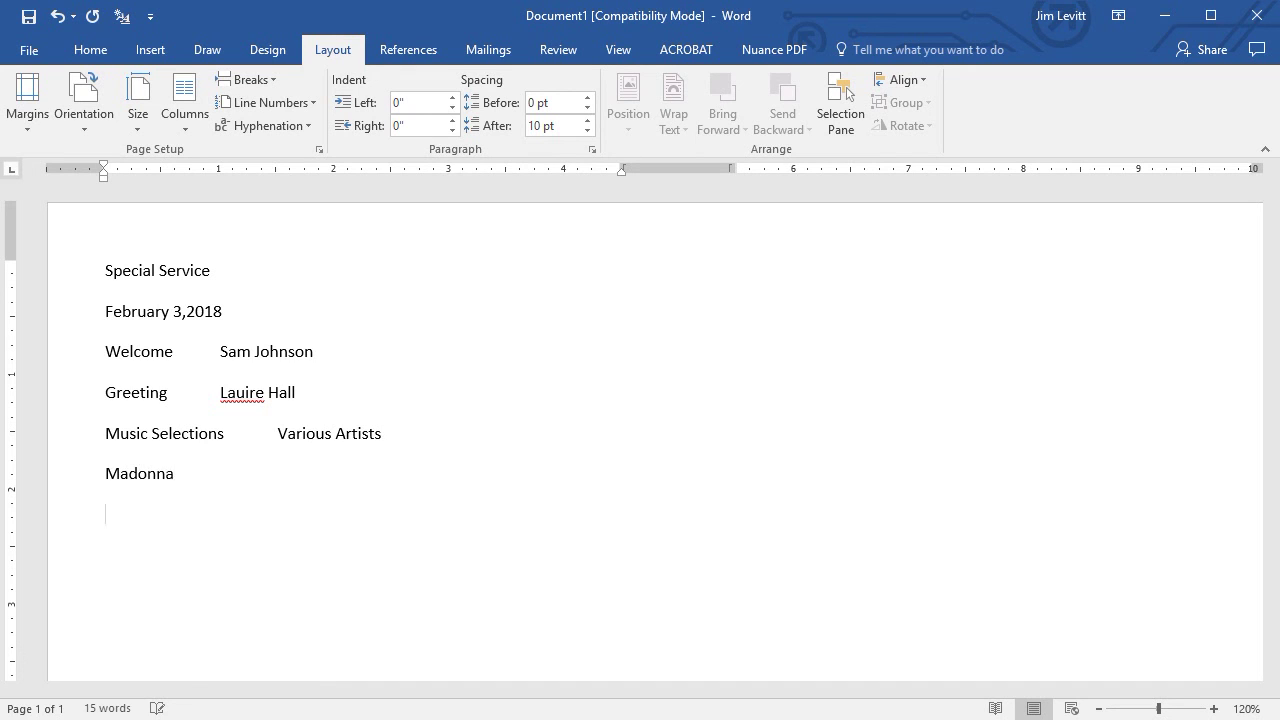
type("Beach Boys")
key("Return")
type("Beatles")
key("Return")
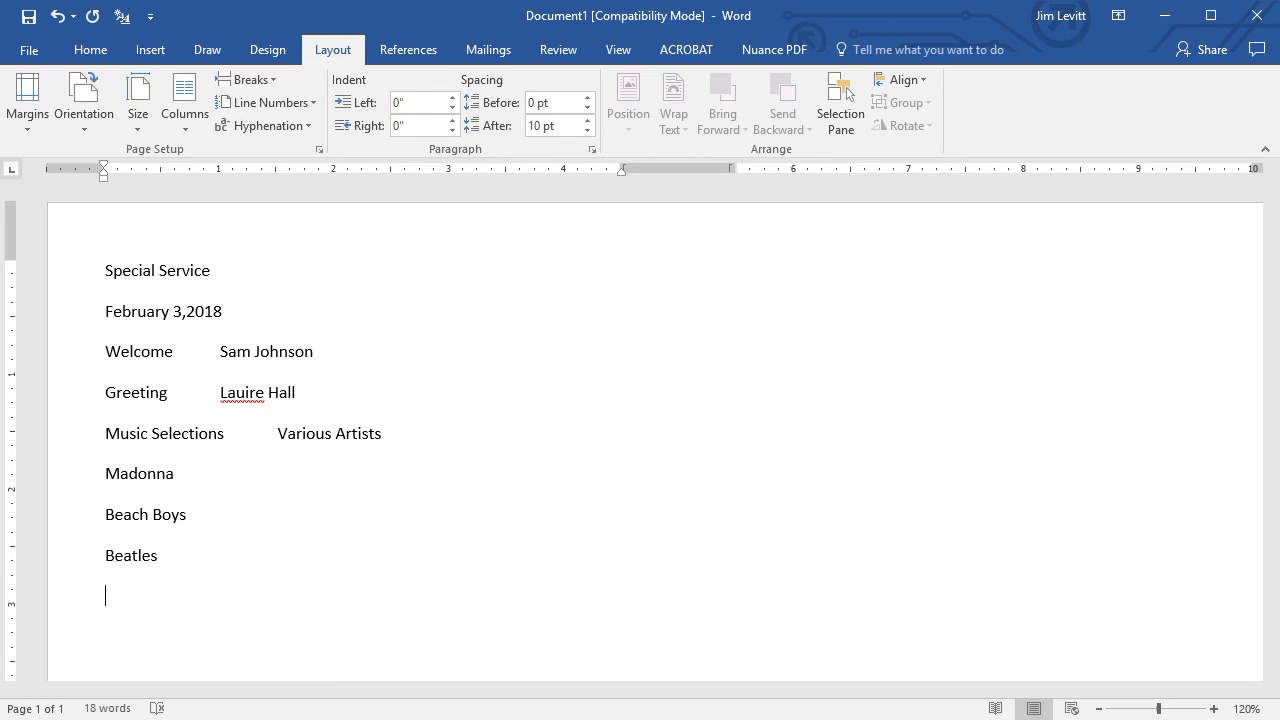
Add tabbed Presentation (Fire Chief), Silent Auction and Closing lines with their presenters' names.
type("Presentation")
key("Tab")
type("Frire")
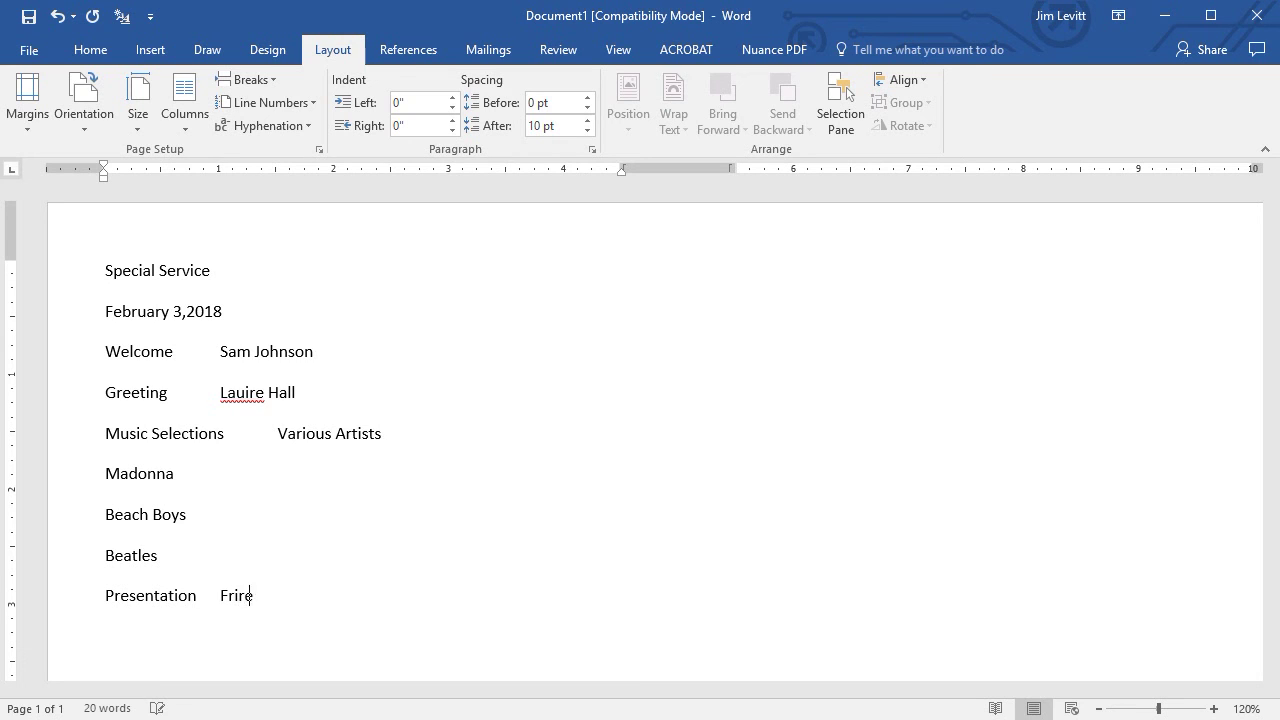
key("BackSpace")
key("BackSpace")
key("BackSpace")
key("BackSpace")
type("ire ")
type("Chief ")
type("S")
type("ilent Au")
type("ction")
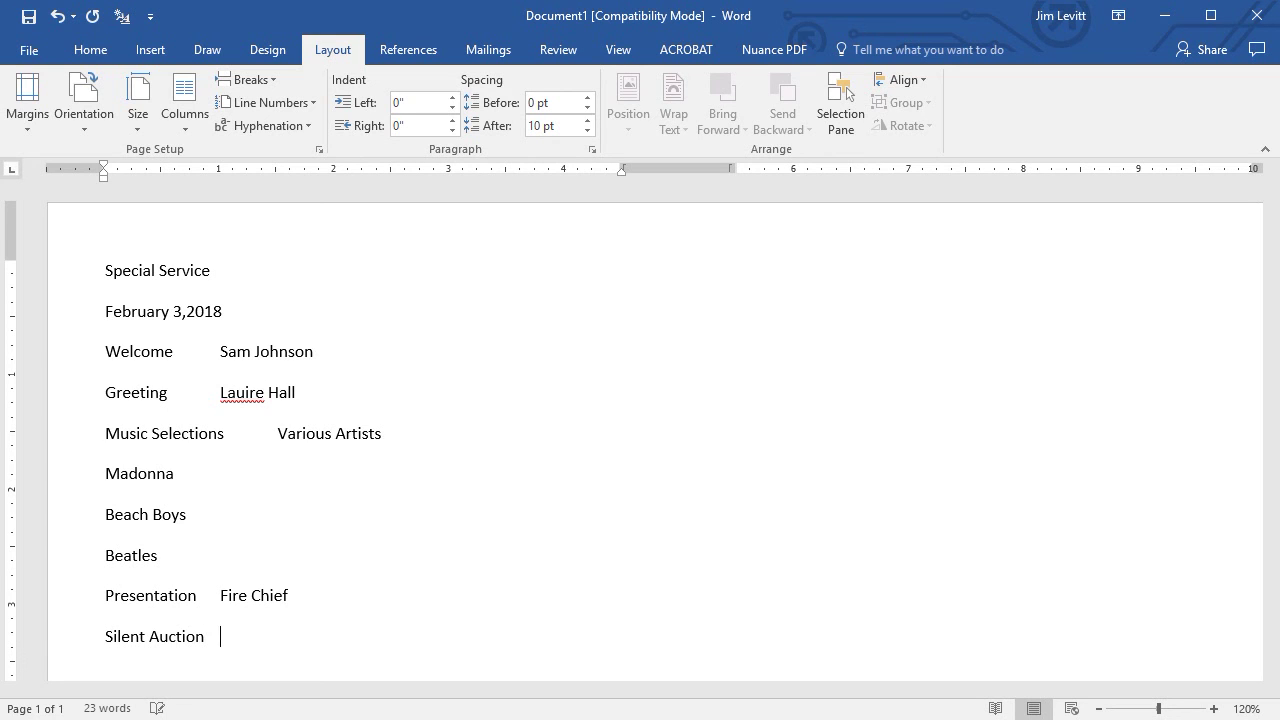
key("Tab")
key("Return")
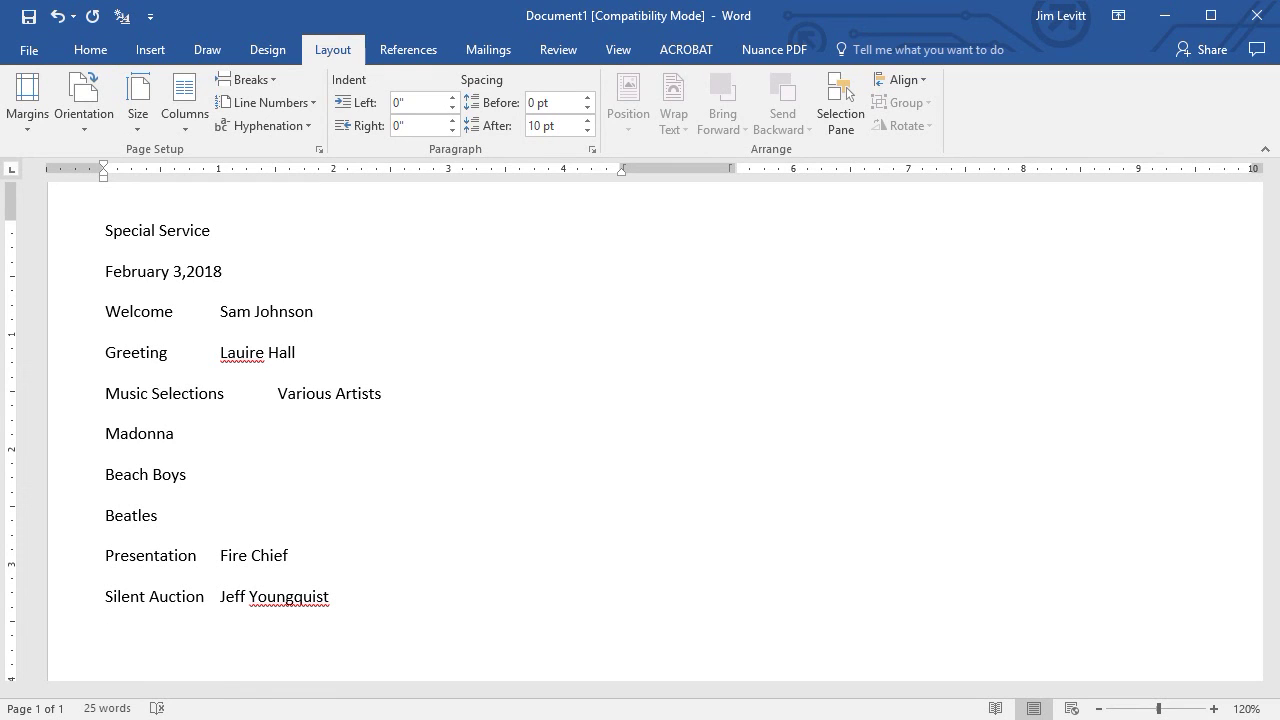
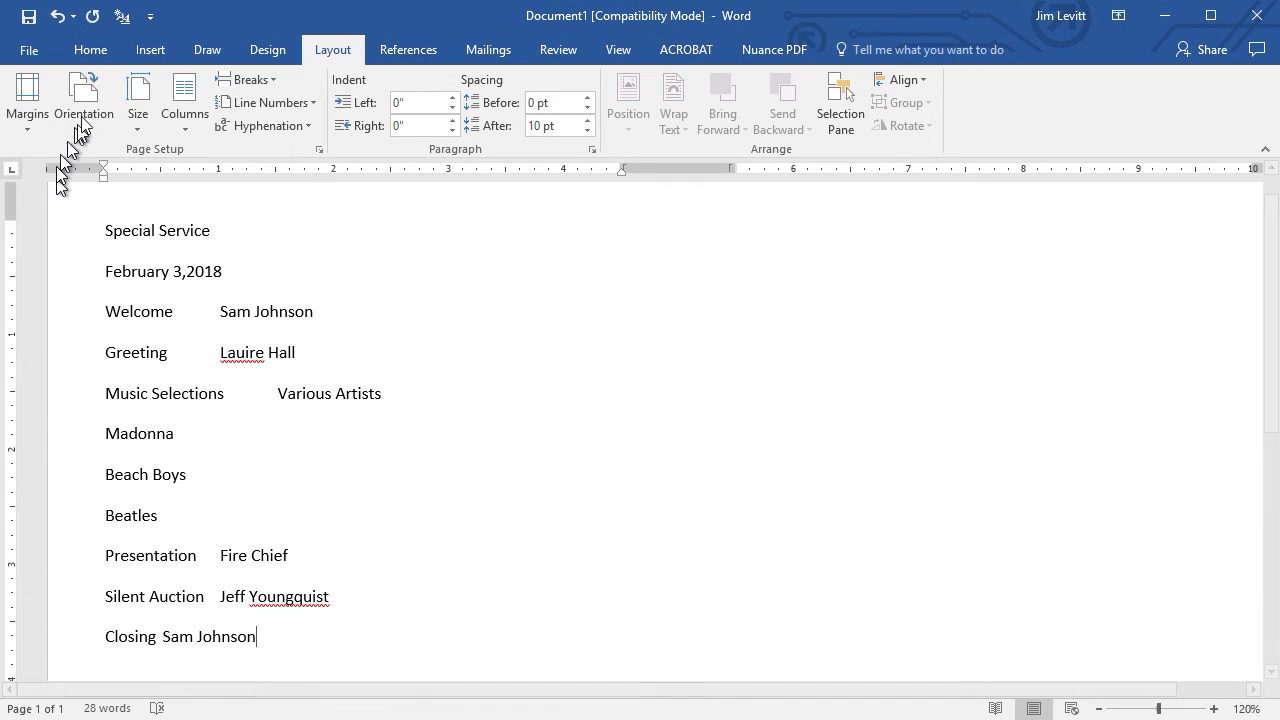
left_click(94, 51)
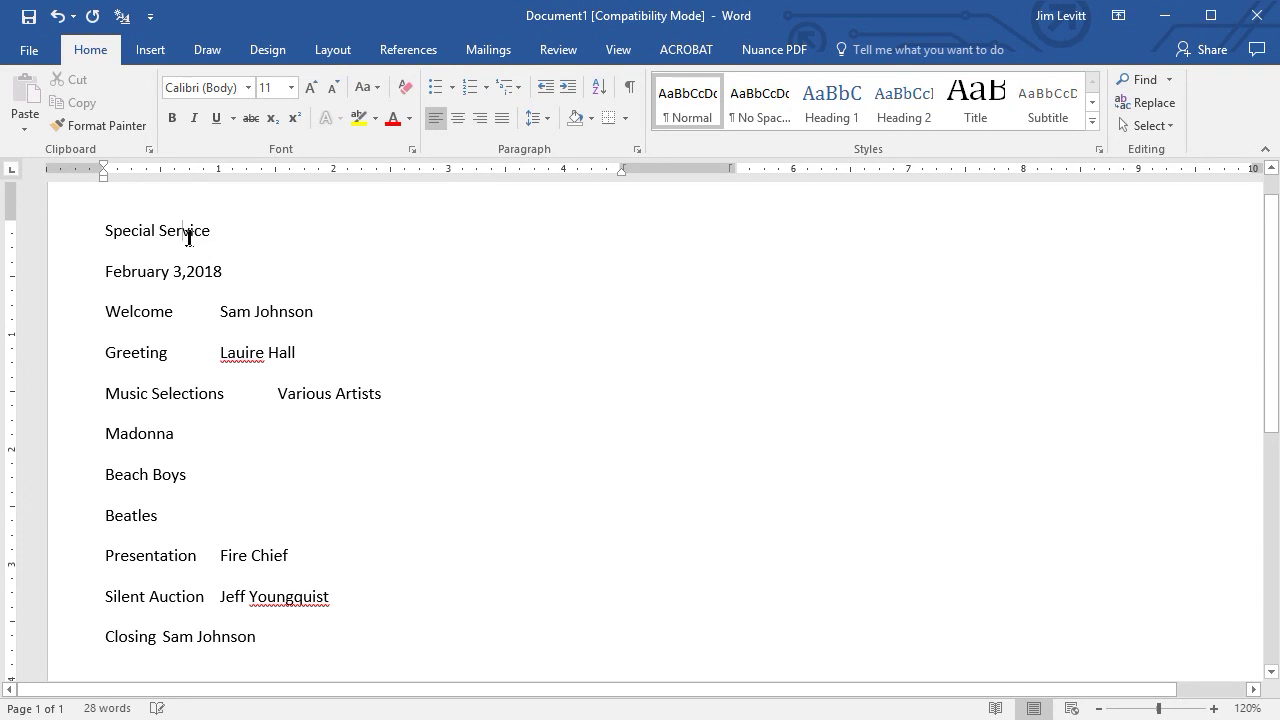
Make 'Special Service' a centred, bold Title and update the Title style to match.
left_click(982, 108)
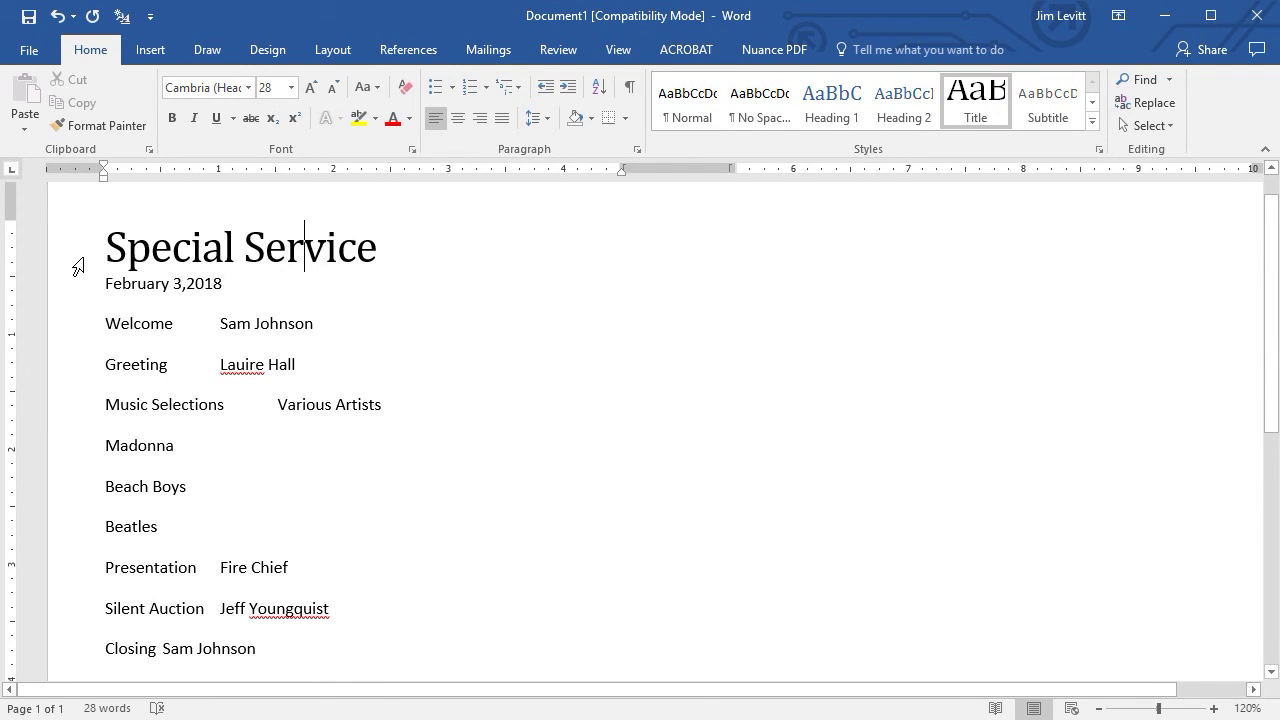
left_click(460, 122)
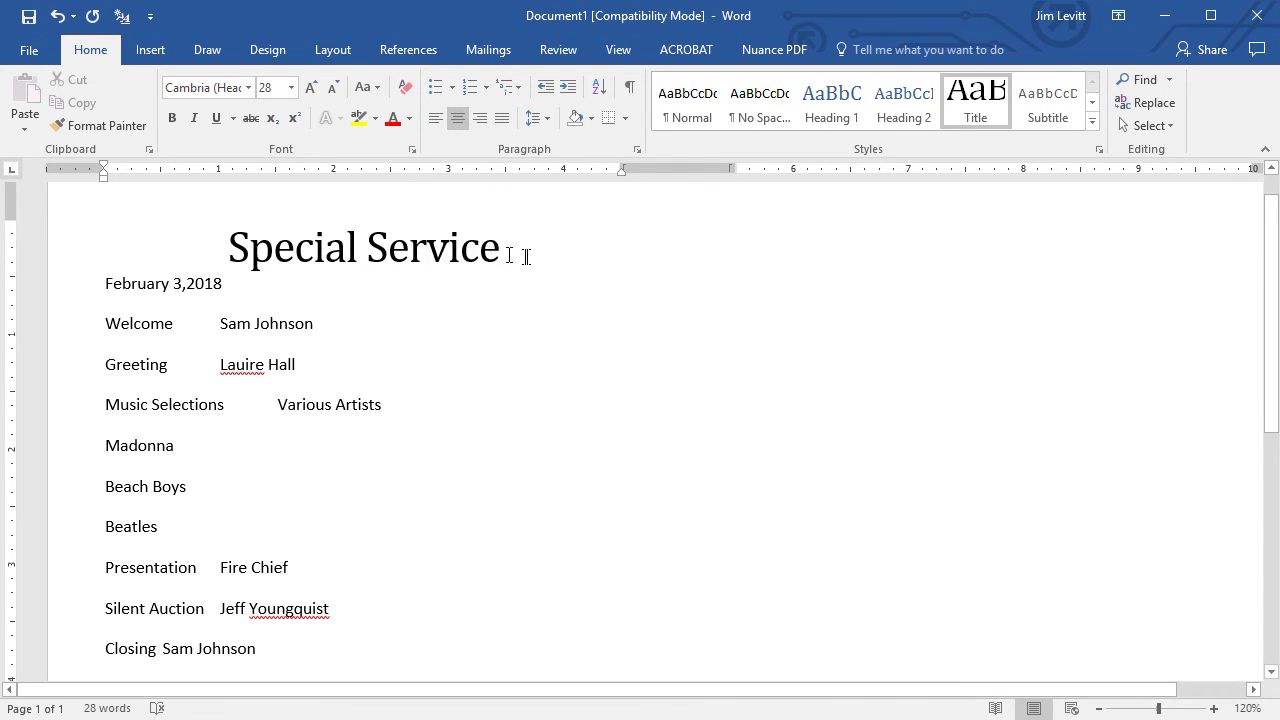
left_click_drag(503, 252, 103, 256)
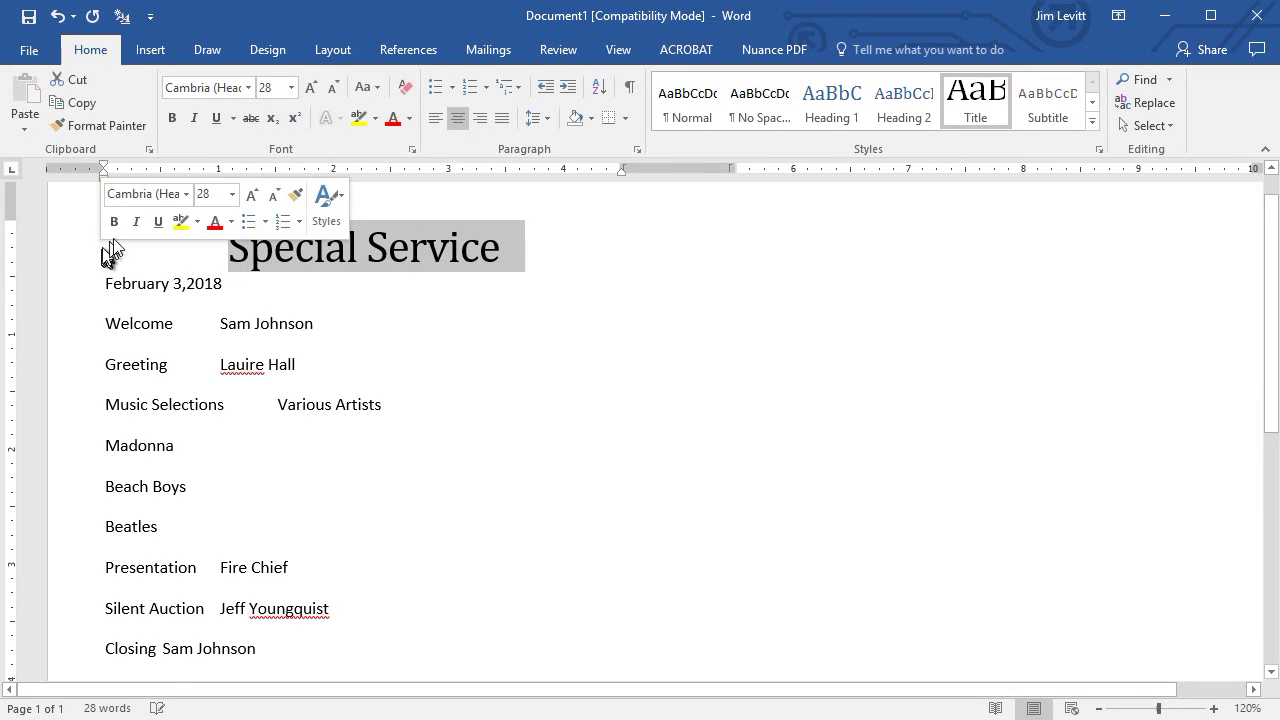
left_click(174, 119)
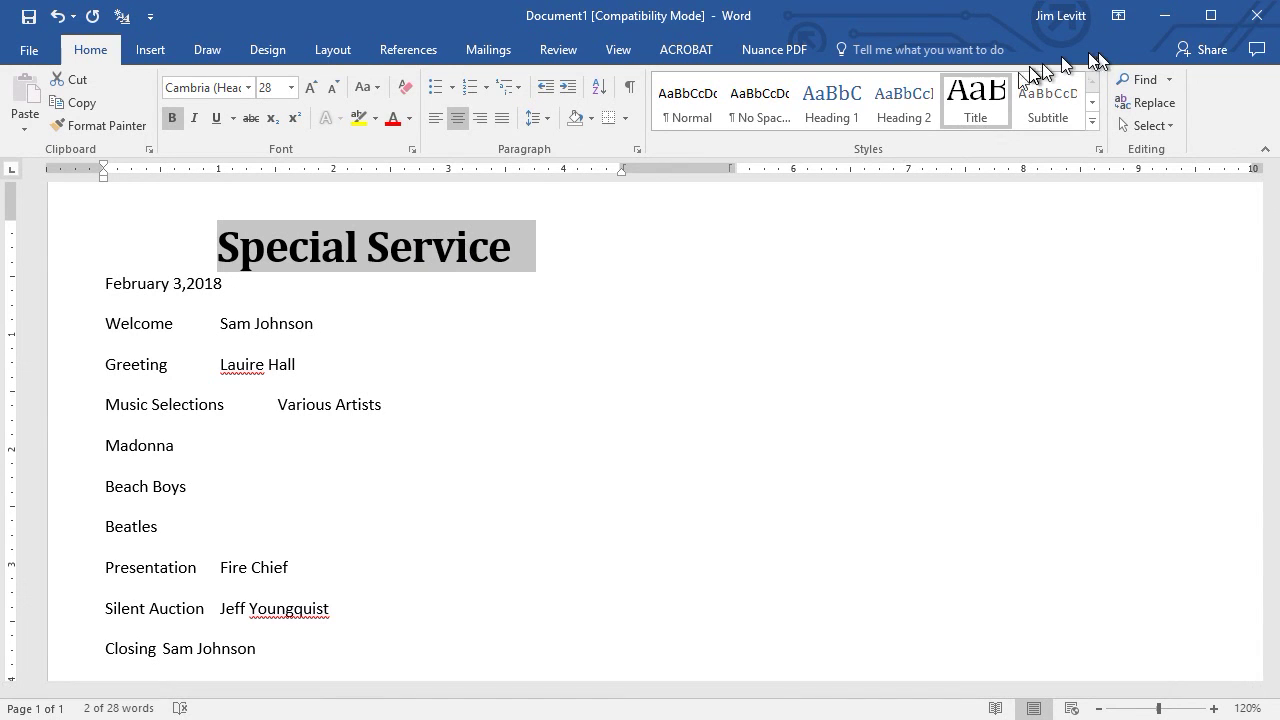
right_click(975, 99)
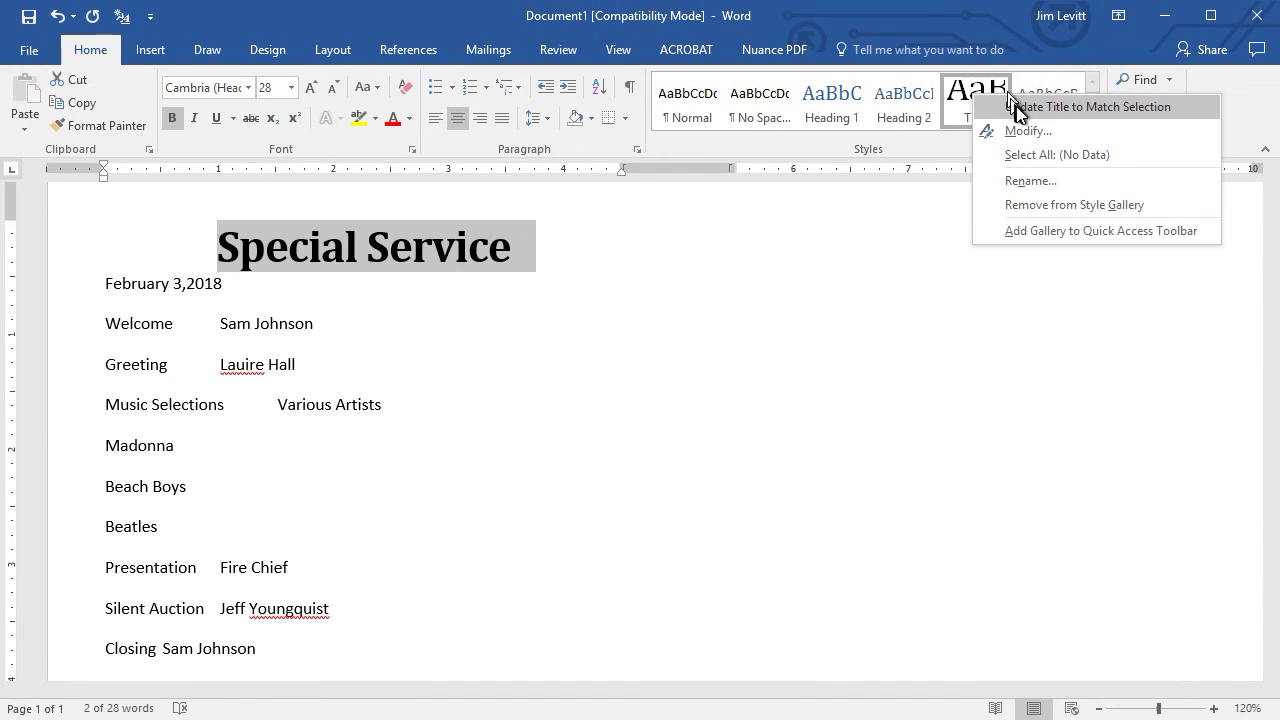
left_click(1016, 106)
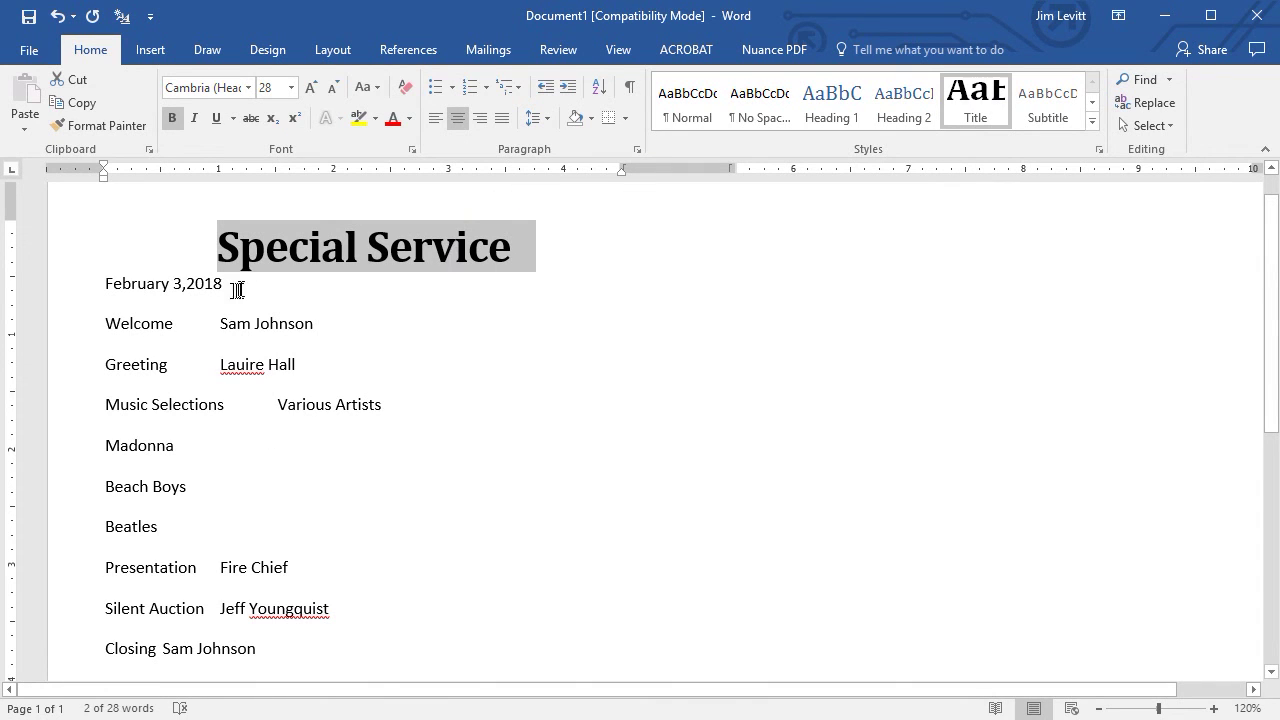
Centre the 'February 3,2018' line in Berlin Sans FB Demi at 16 pt.
left_click(67, 290)
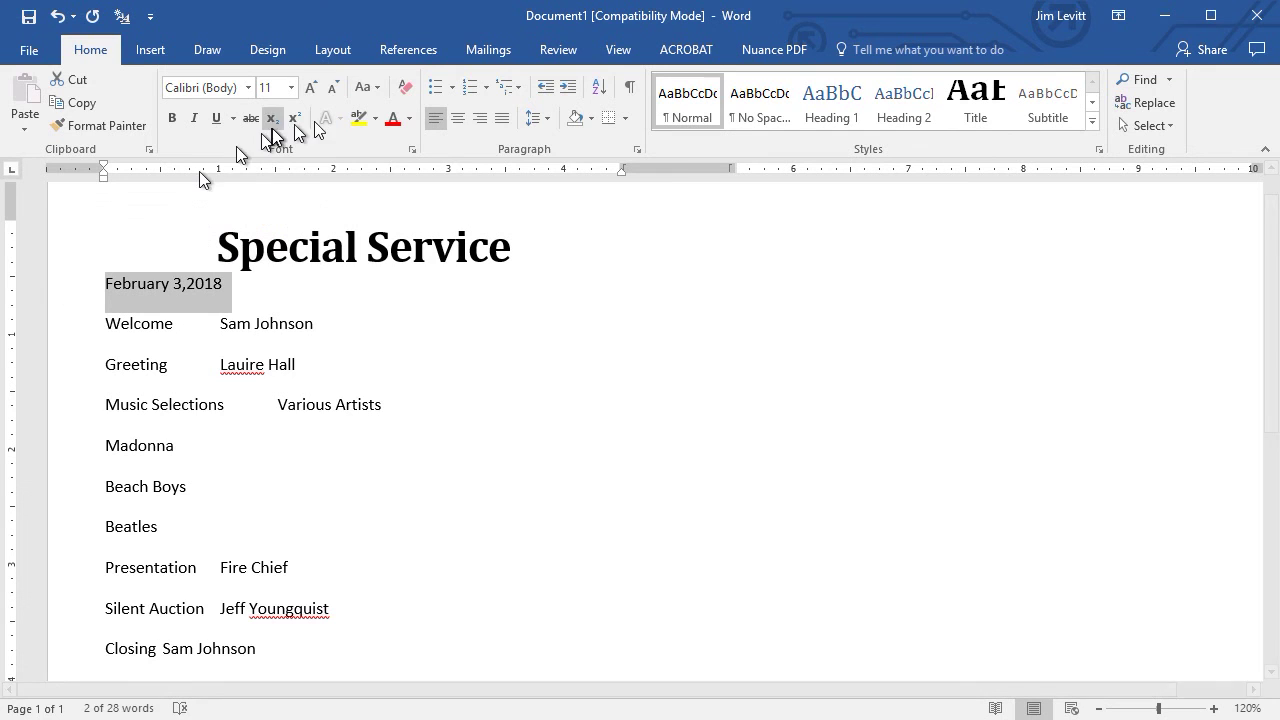
left_click(462, 120)
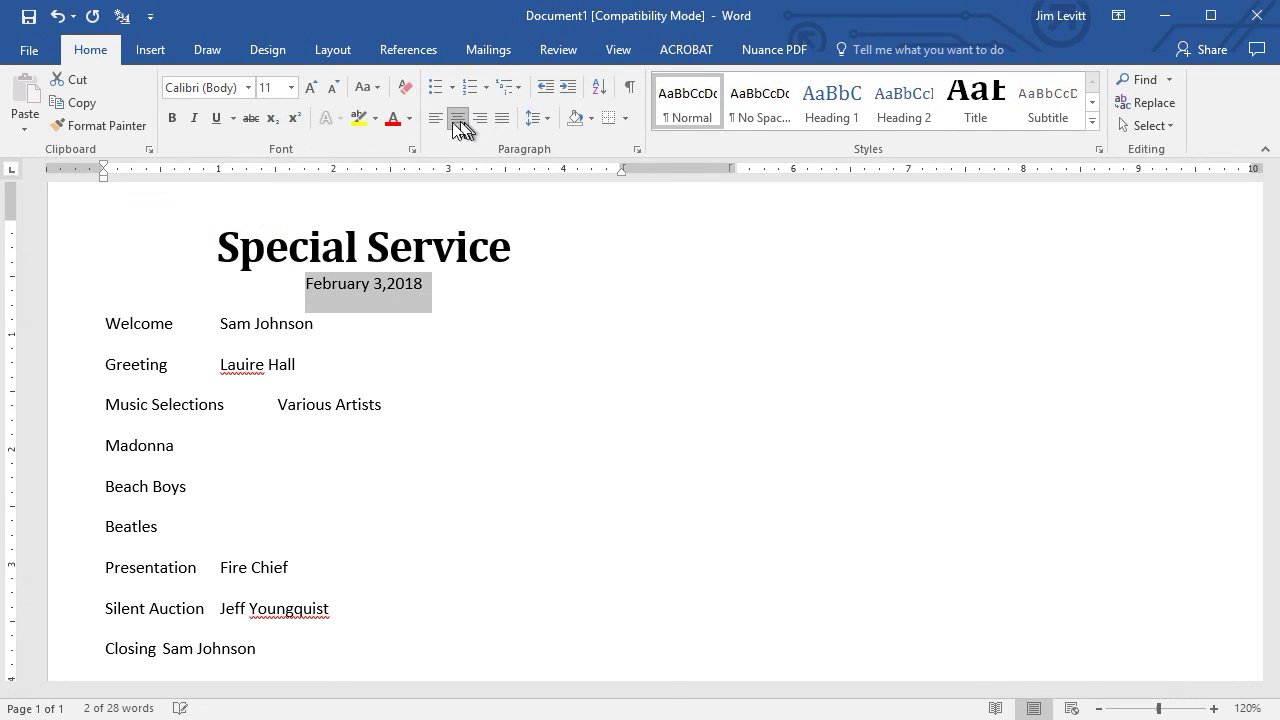
left_click(248, 88)
scroll(316, 505, "down", 8)
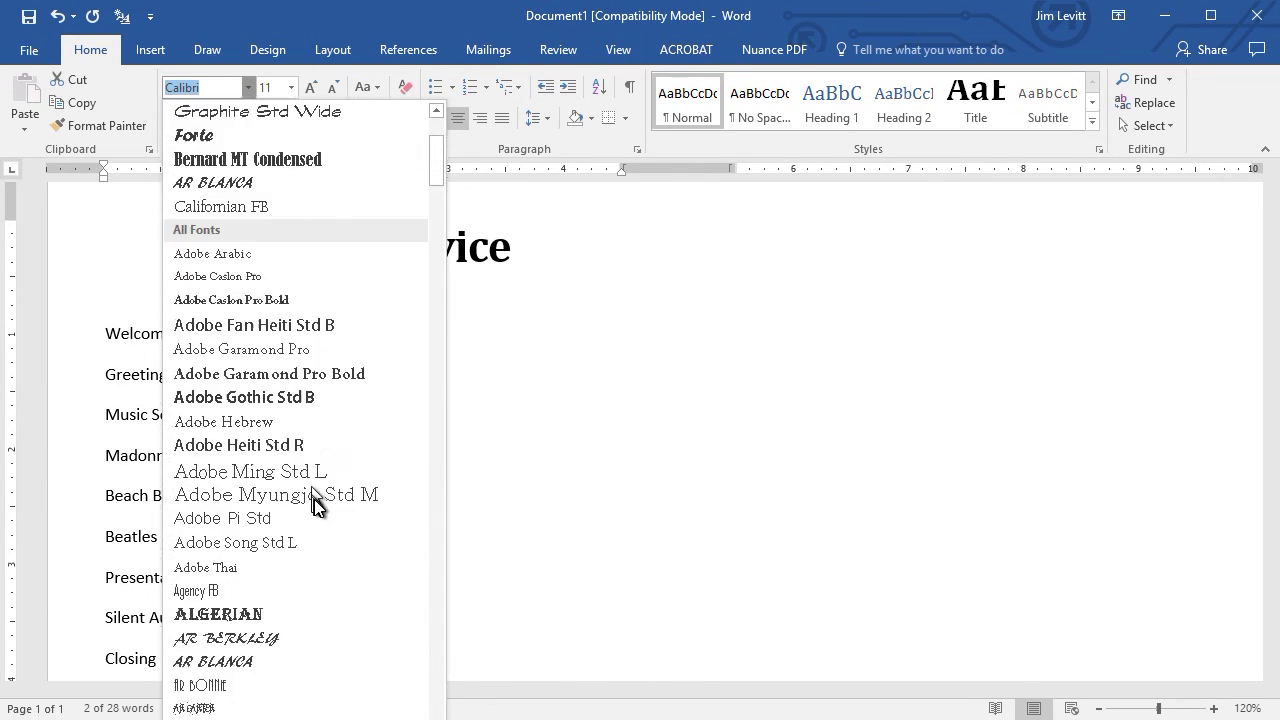
scroll(320, 505, "down", 5)
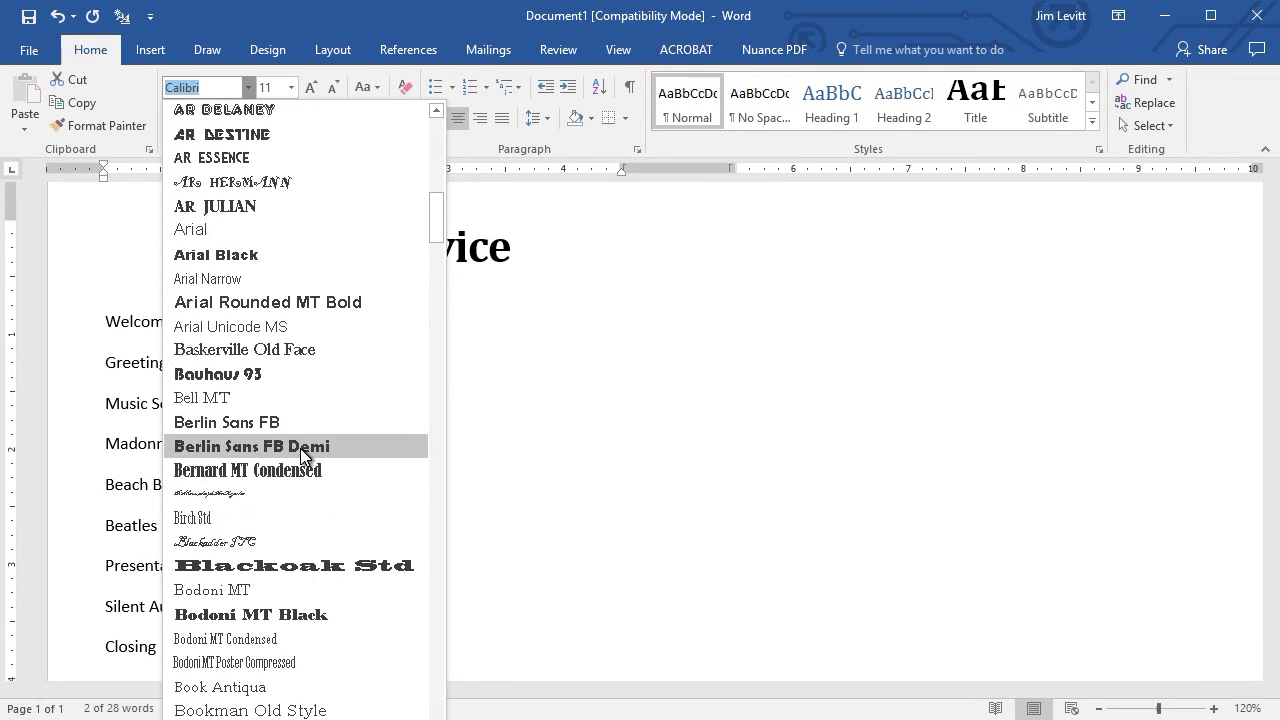
left_click(300, 448)
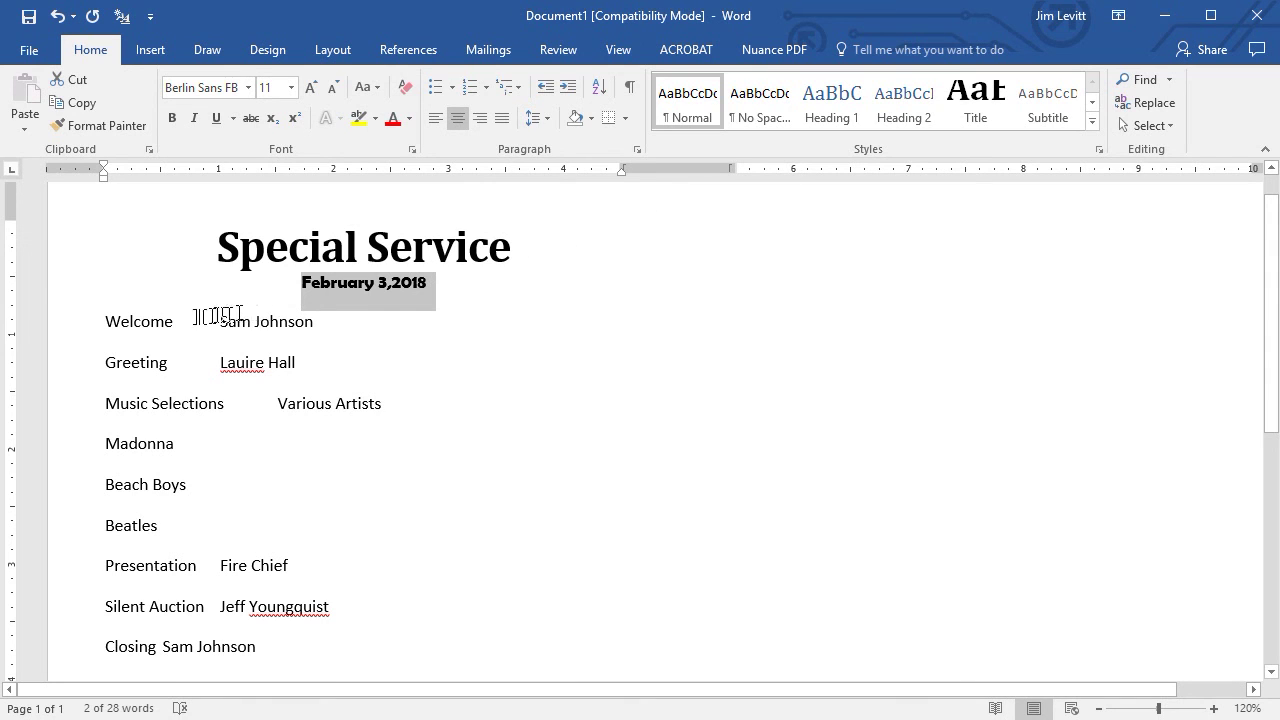
left_click(312, 96)
left_click(312, 96)
left_click(312, 96)
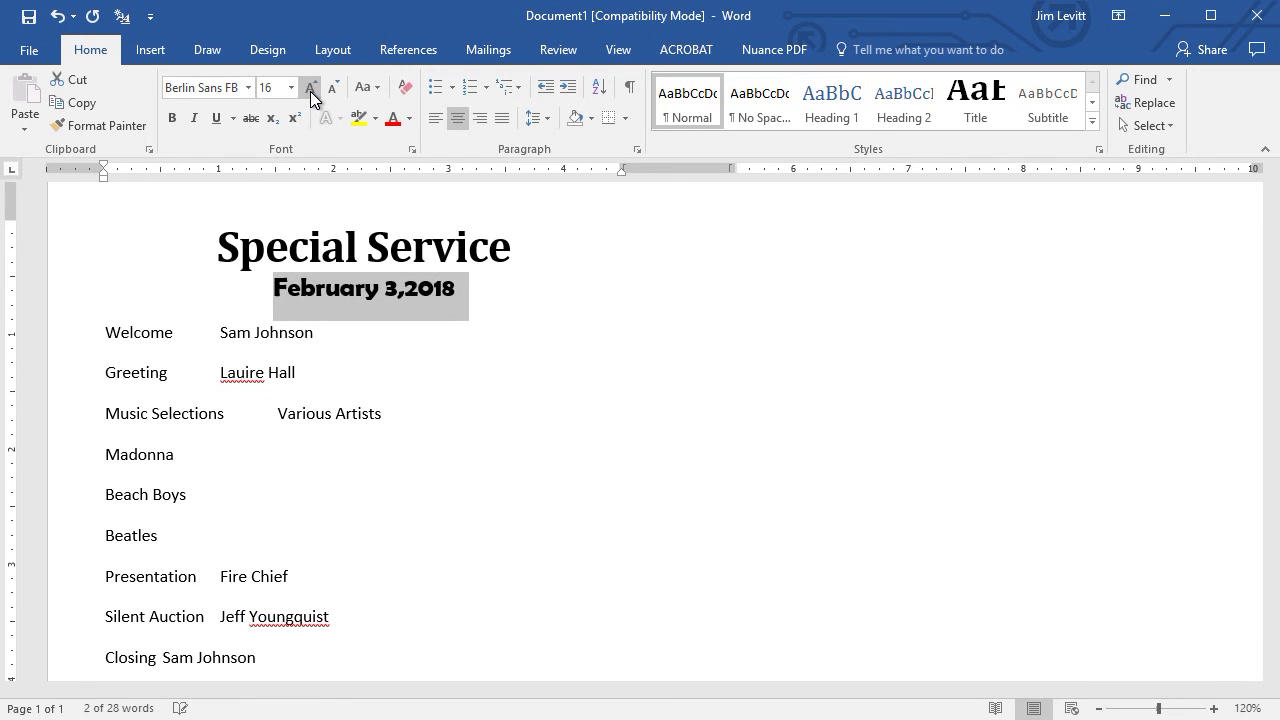
left_click(187, 332)
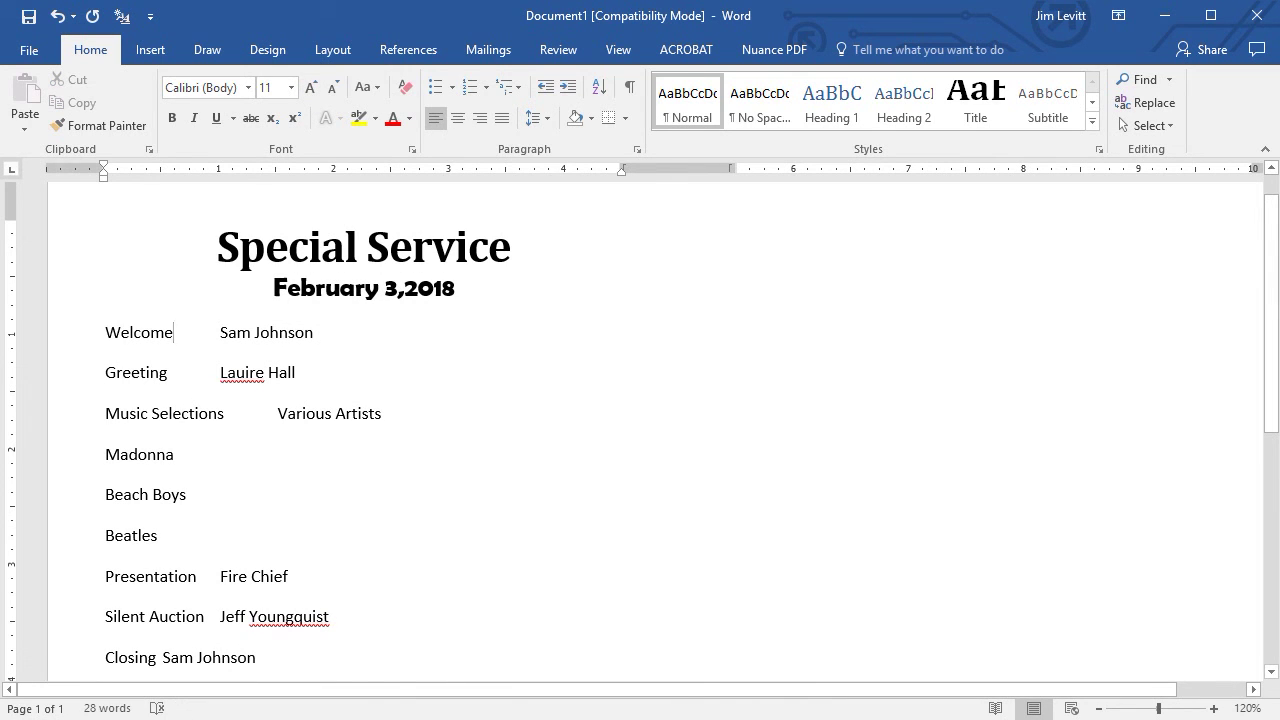
Add a tab stop at about 4.38" on the Welcome line using the ruler.
left_click(68, 343)
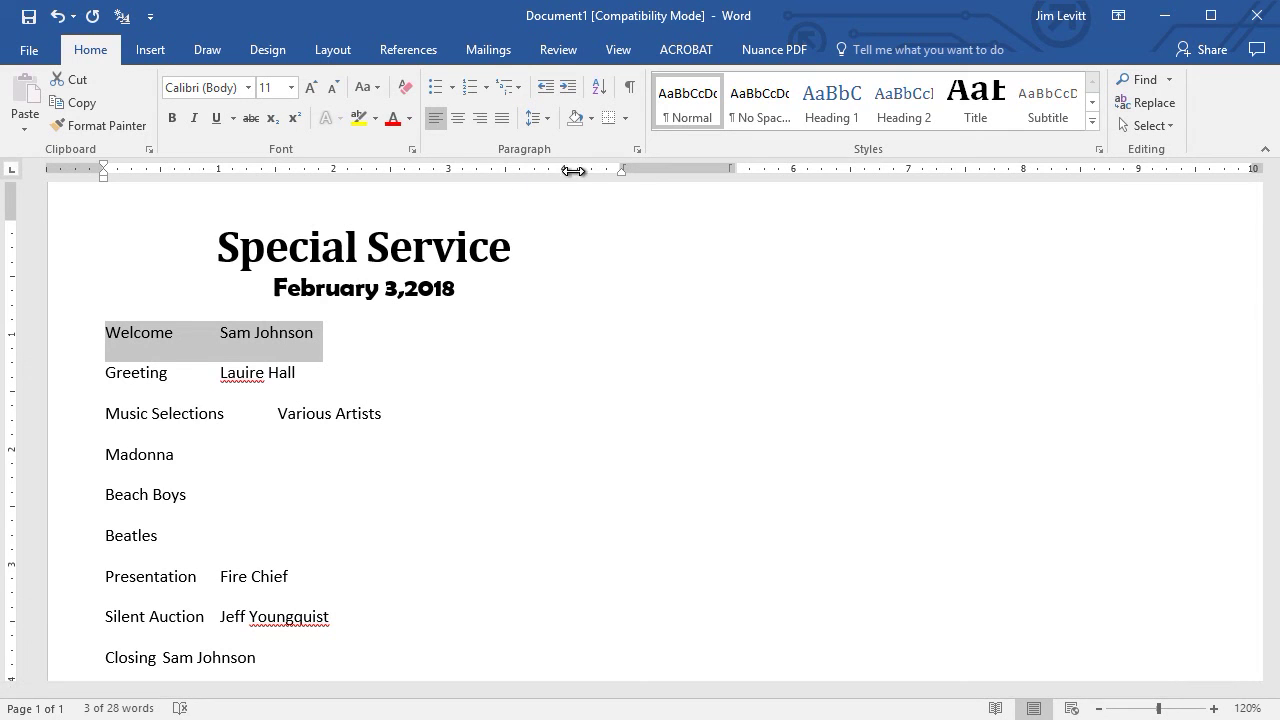
left_click(628, 49)
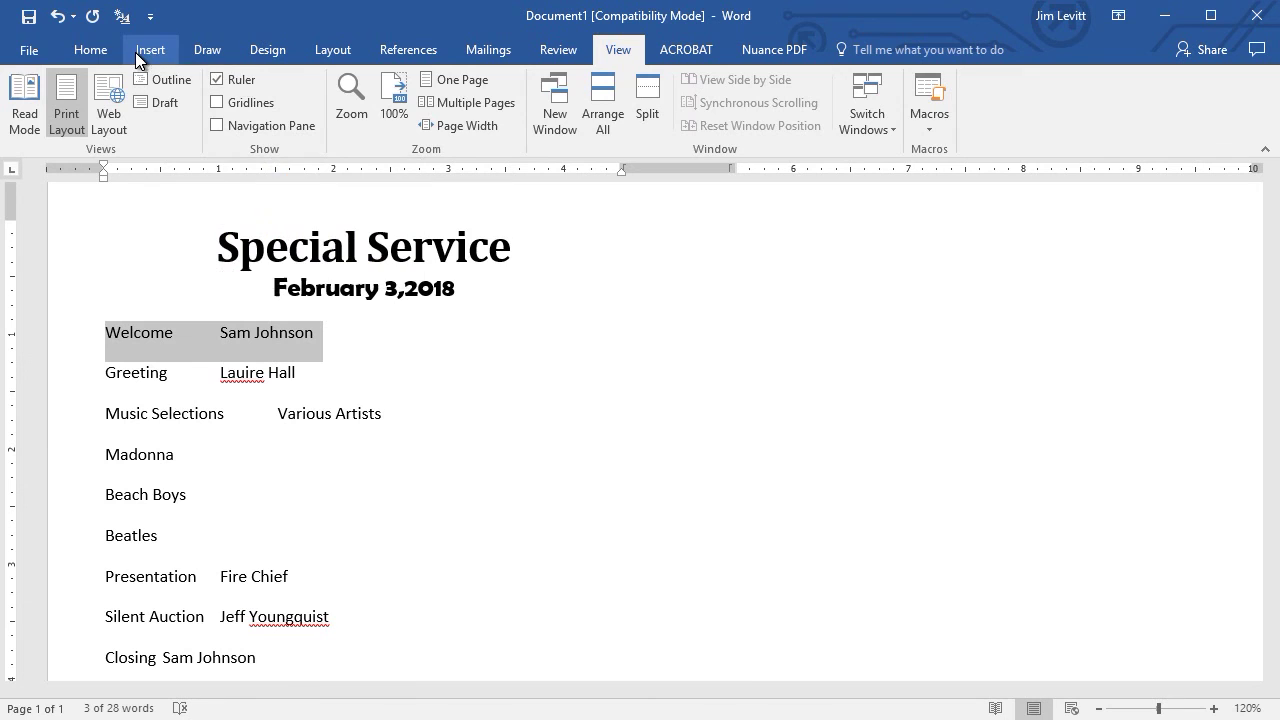
left_click(92, 50)
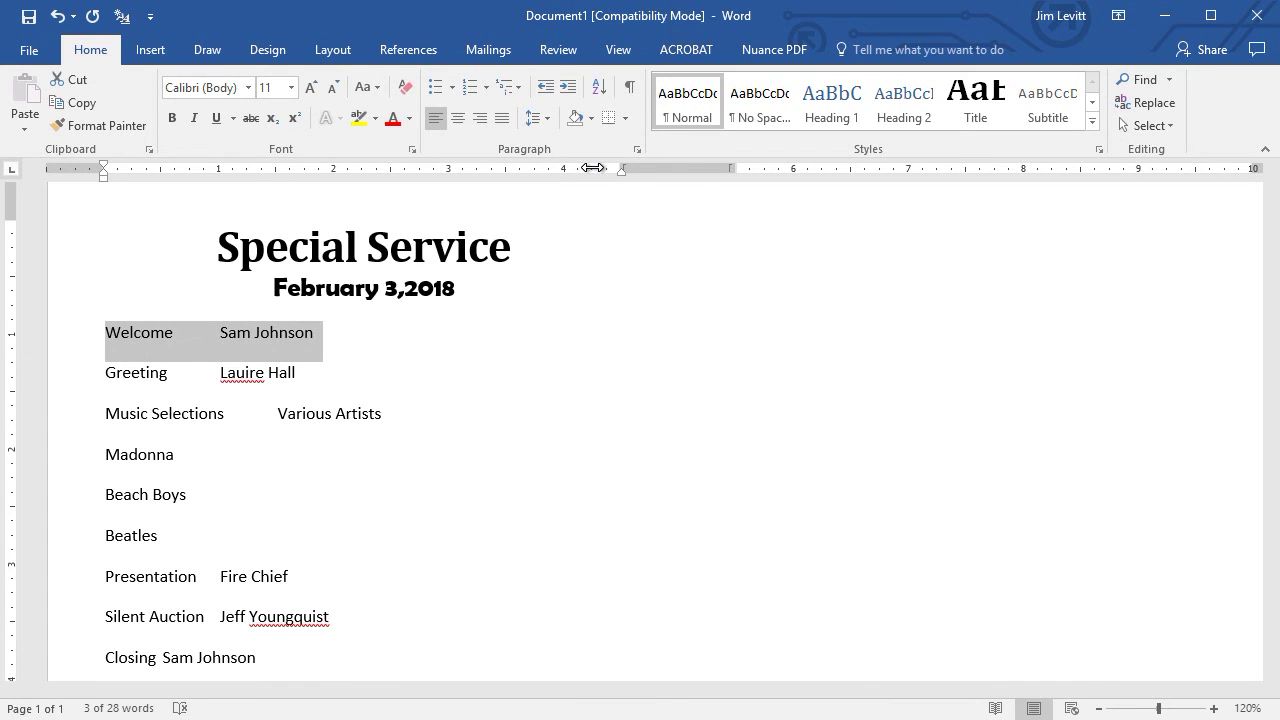
left_click(594, 168)
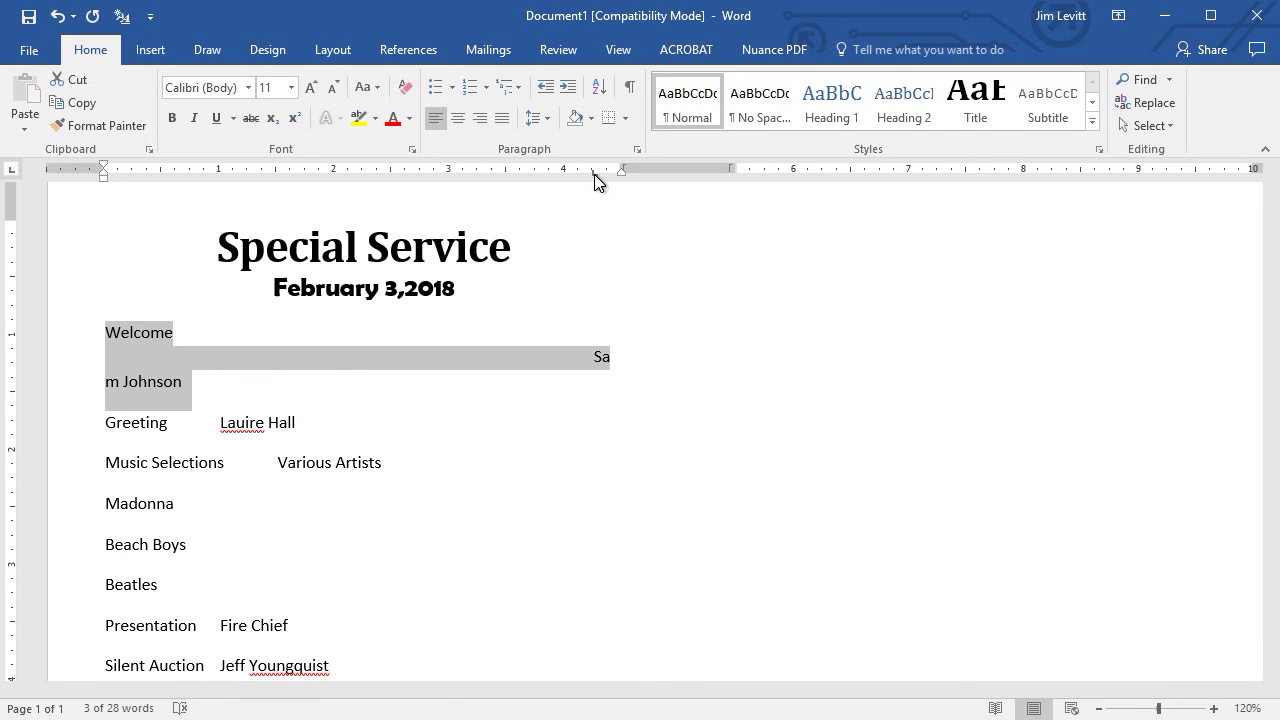
left_click_drag(593, 173, 606, 177)
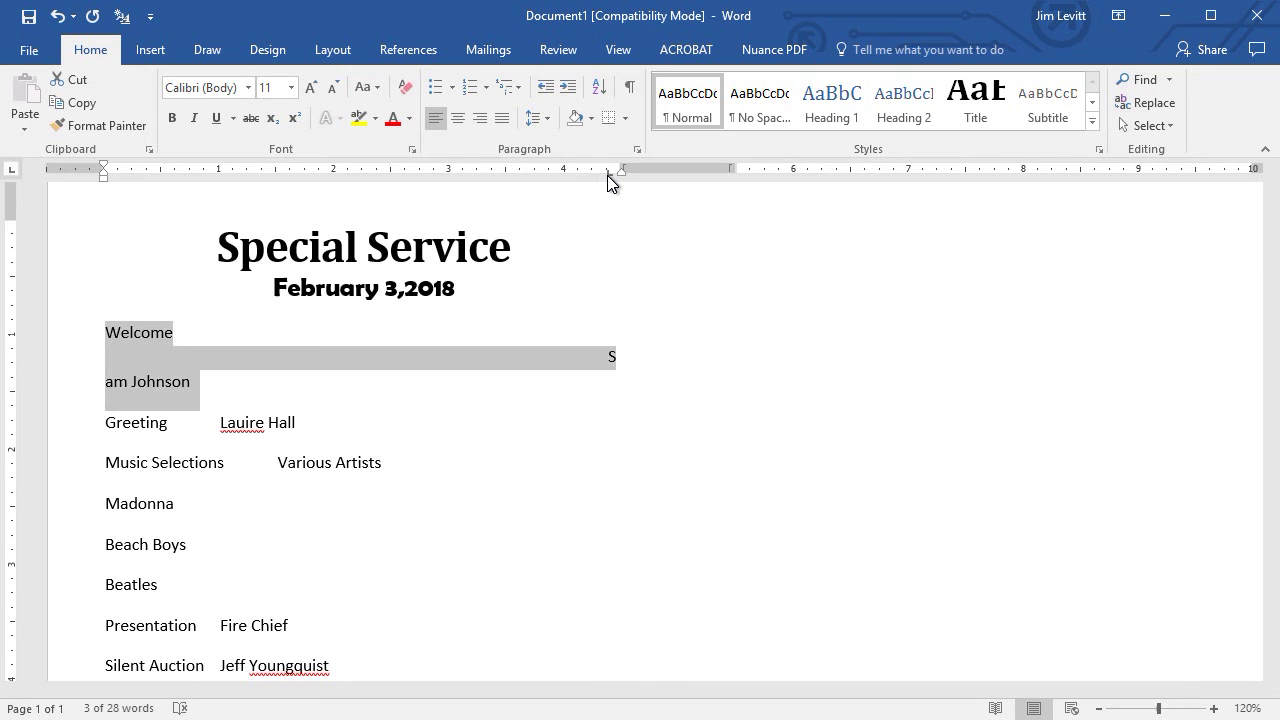
Make the Welcome line's 4.38" tab stop right-aligned with a dotted leader (option 2).
double_click(607, 176)
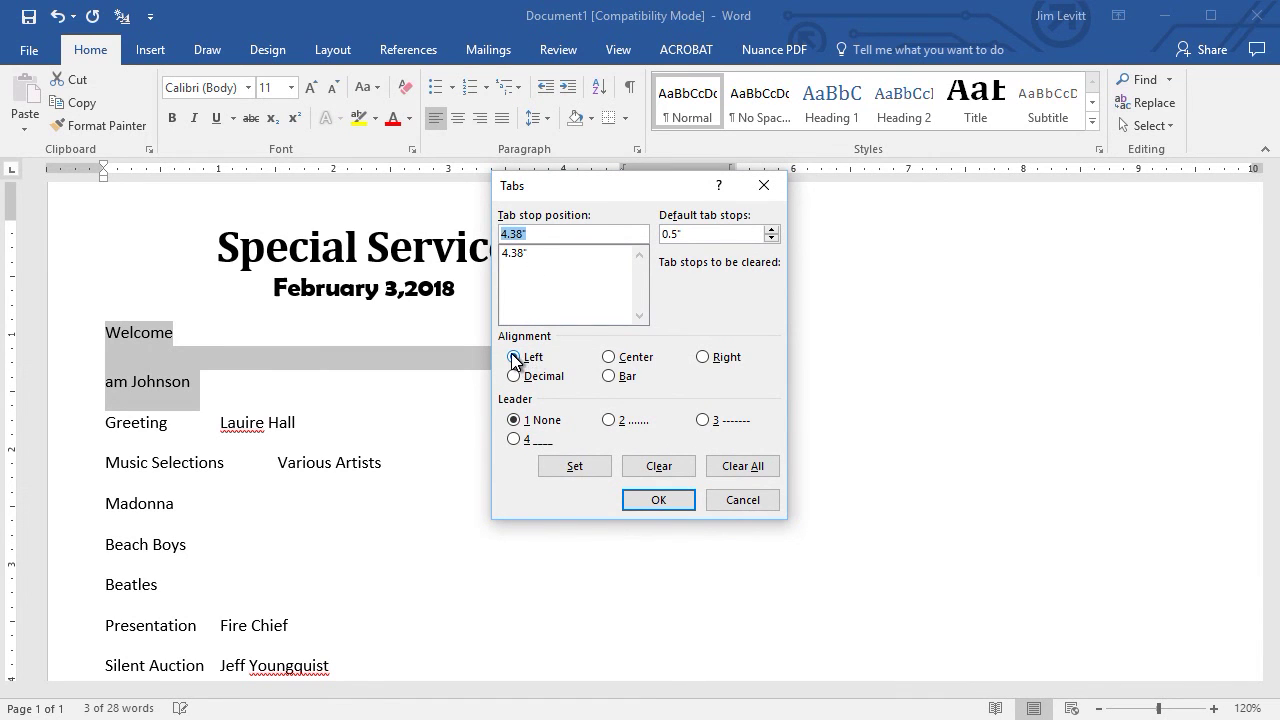
left_click(704, 357)
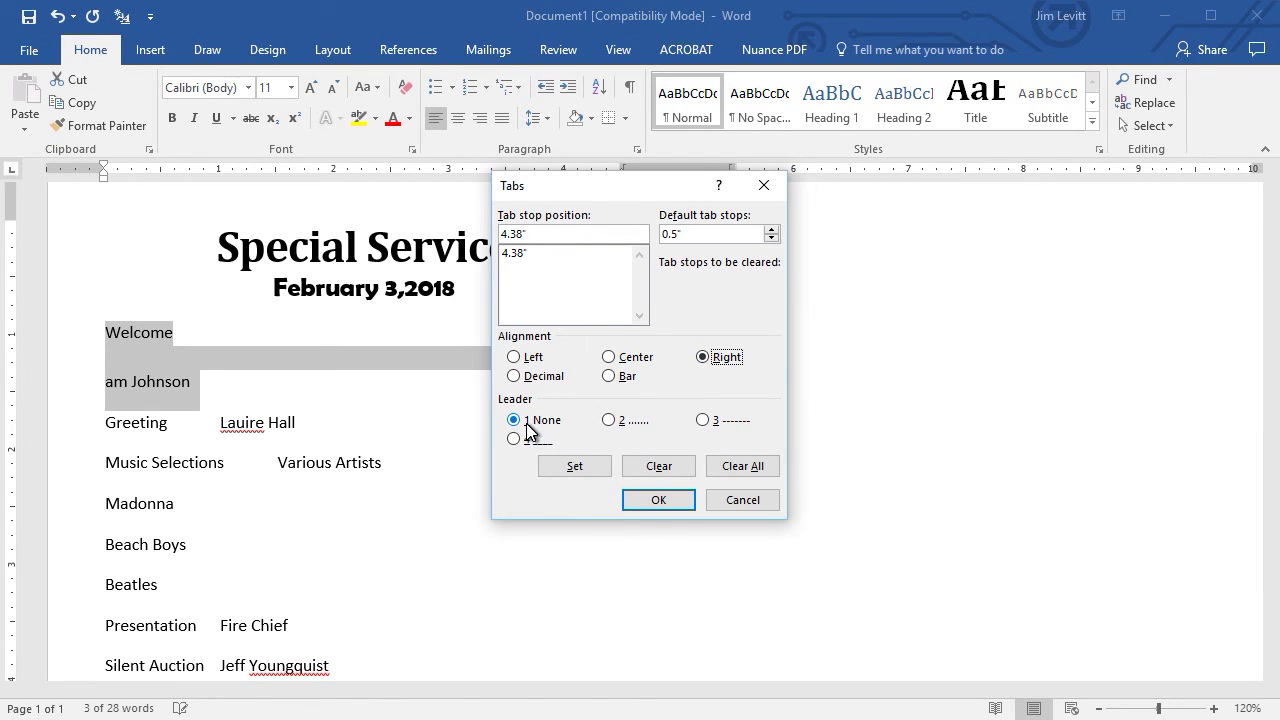
left_click(609, 421)
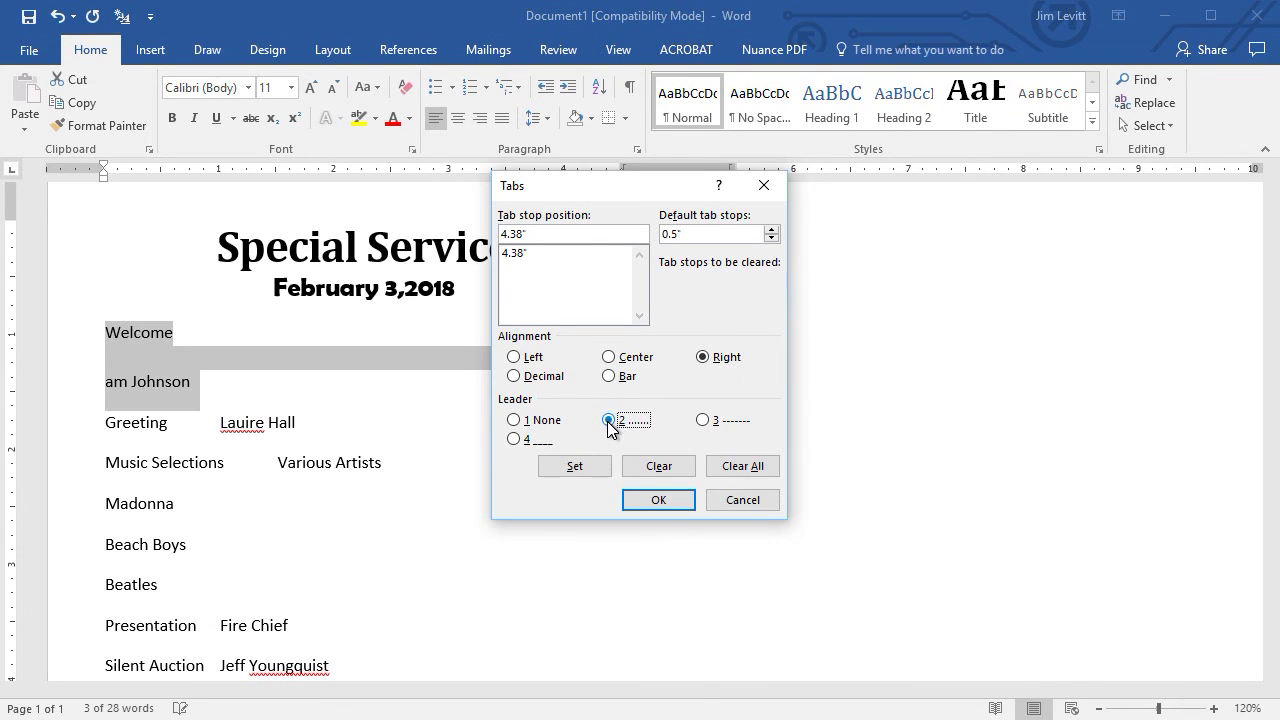
left_click(591, 472)
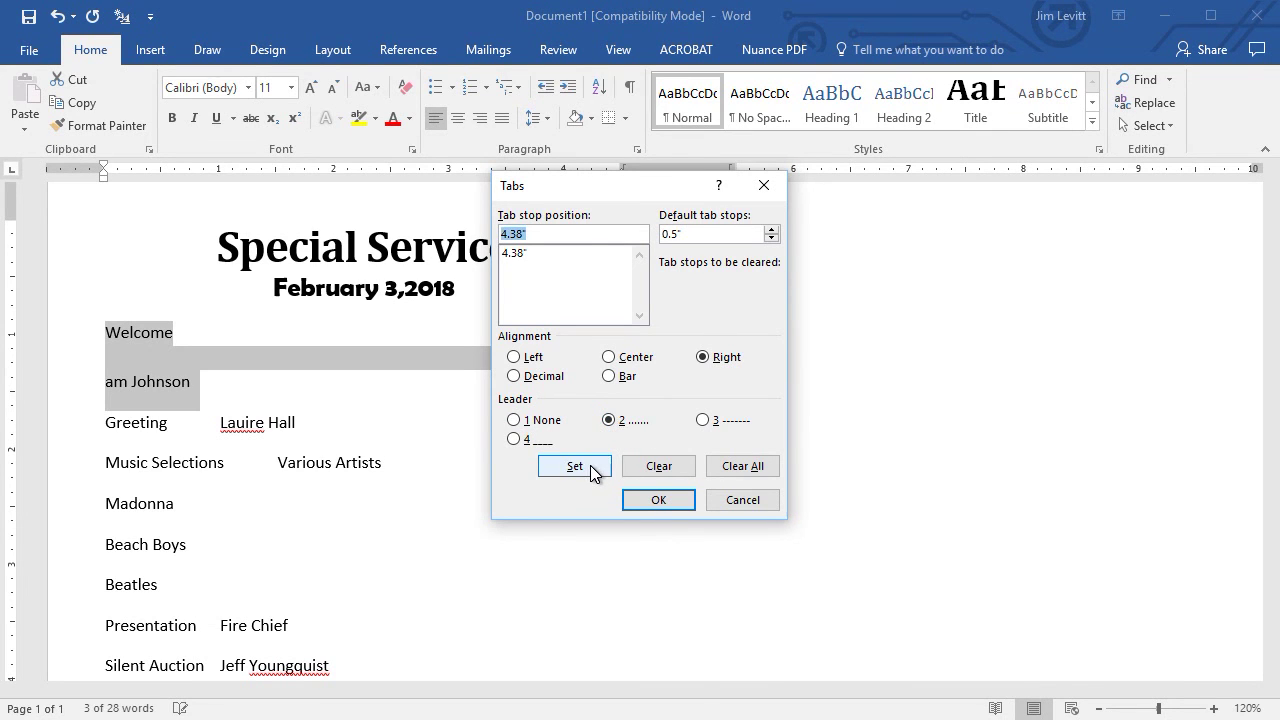
left_click(658, 500)
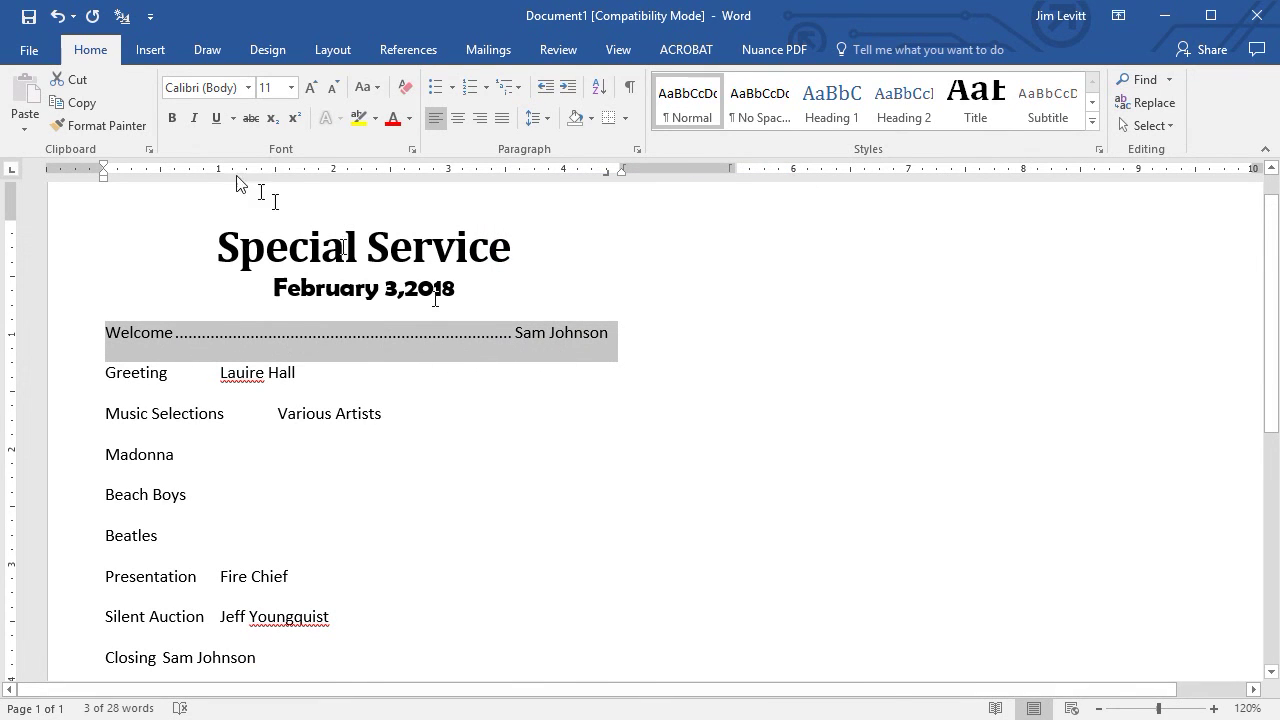
Set the Welcome line in Cambria at 14 pt with 1.5 line spacing.
left_click(247, 88)
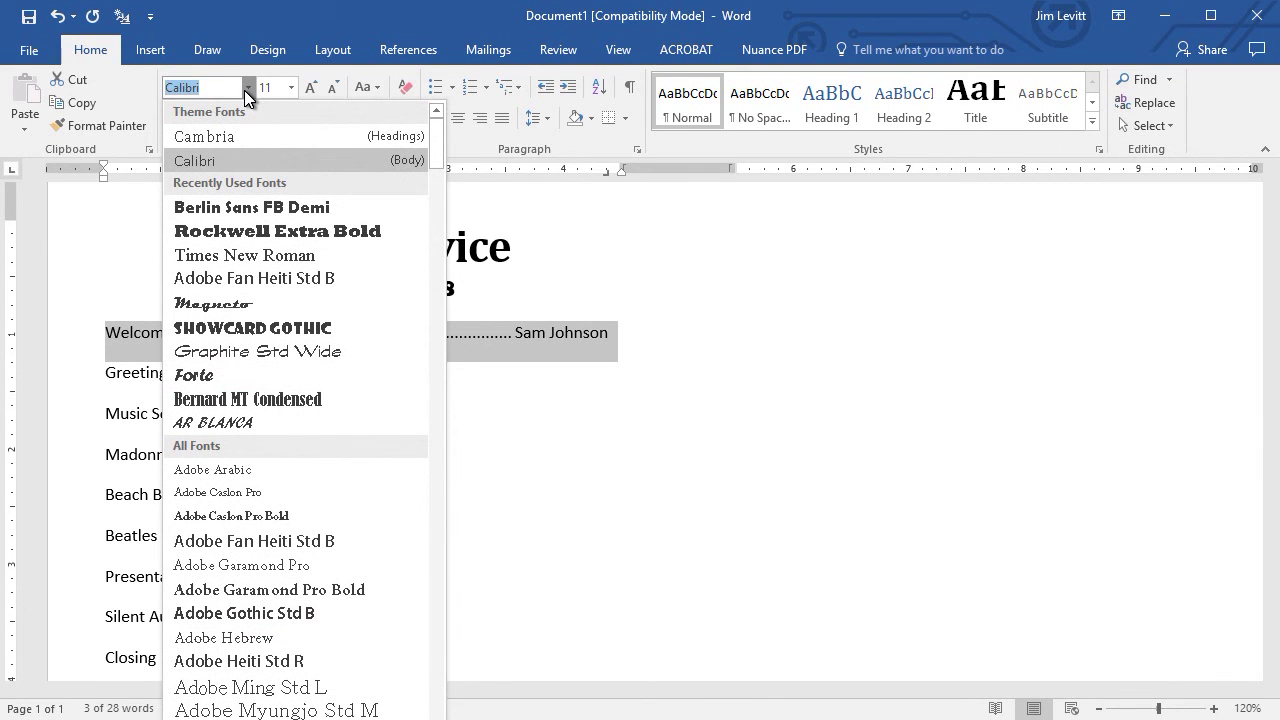
left_click(251, 138)
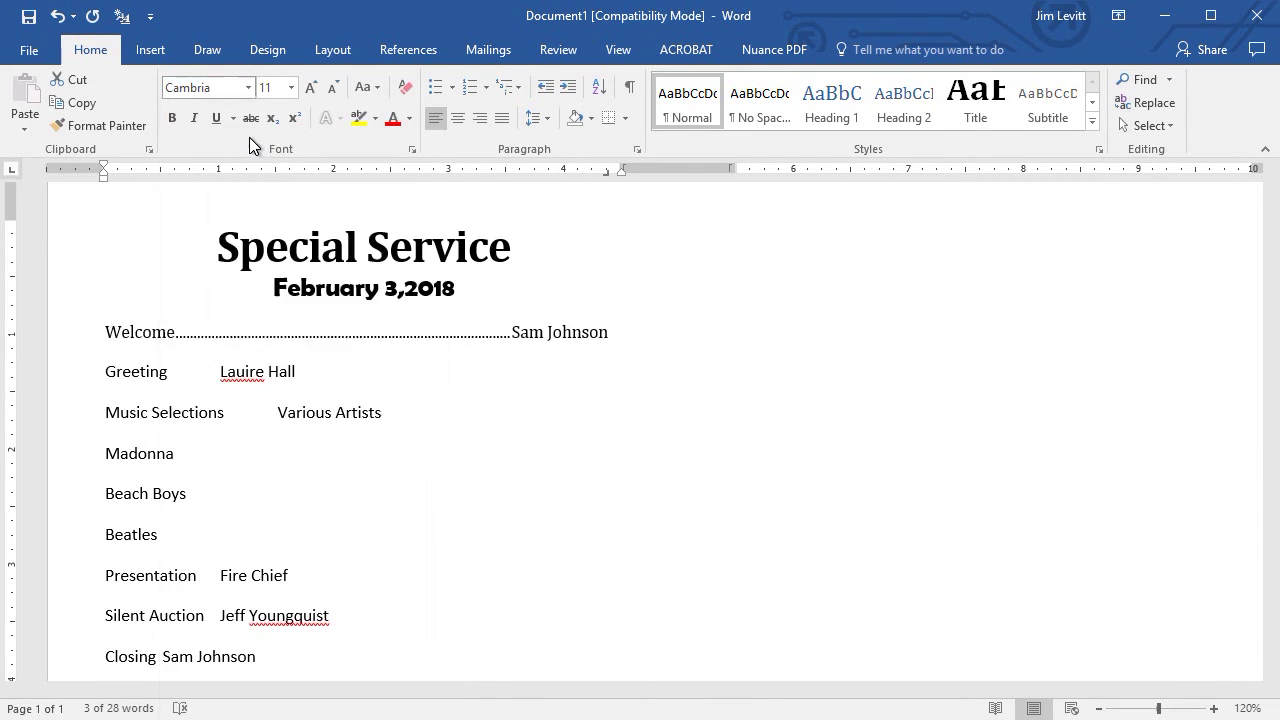
left_click(313, 89)
left_click(313, 89)
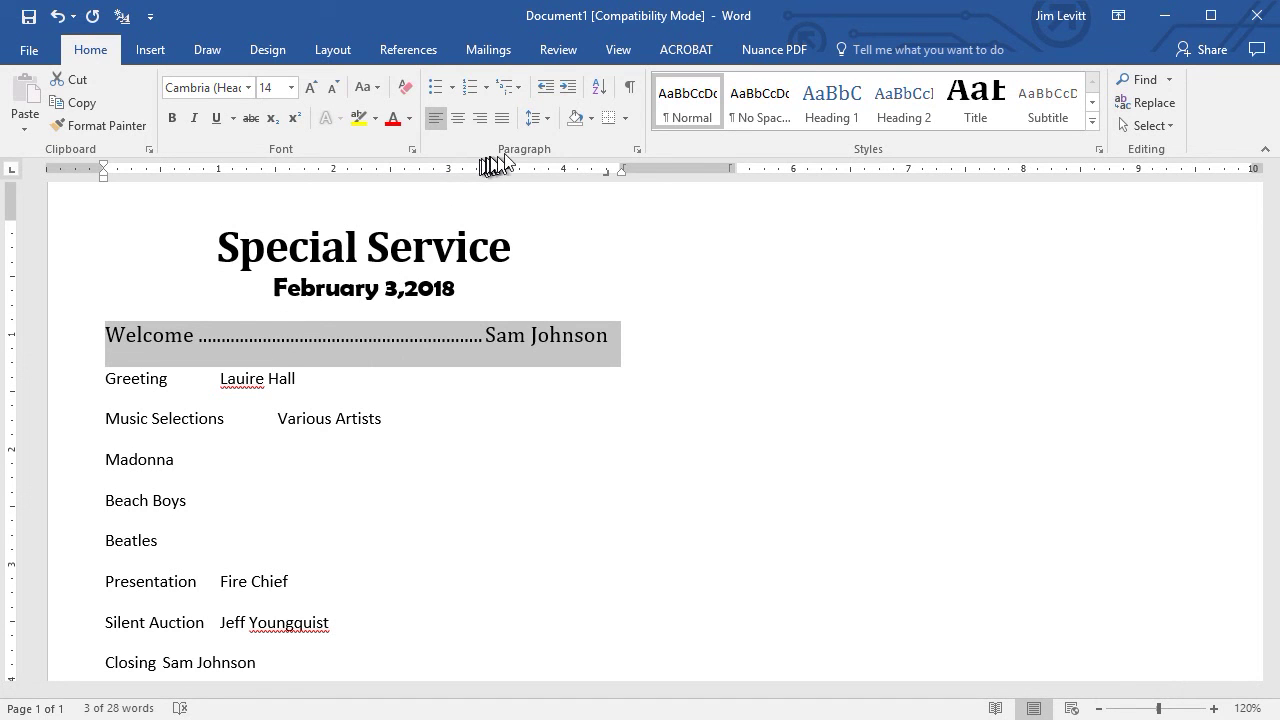
left_click(547, 120)
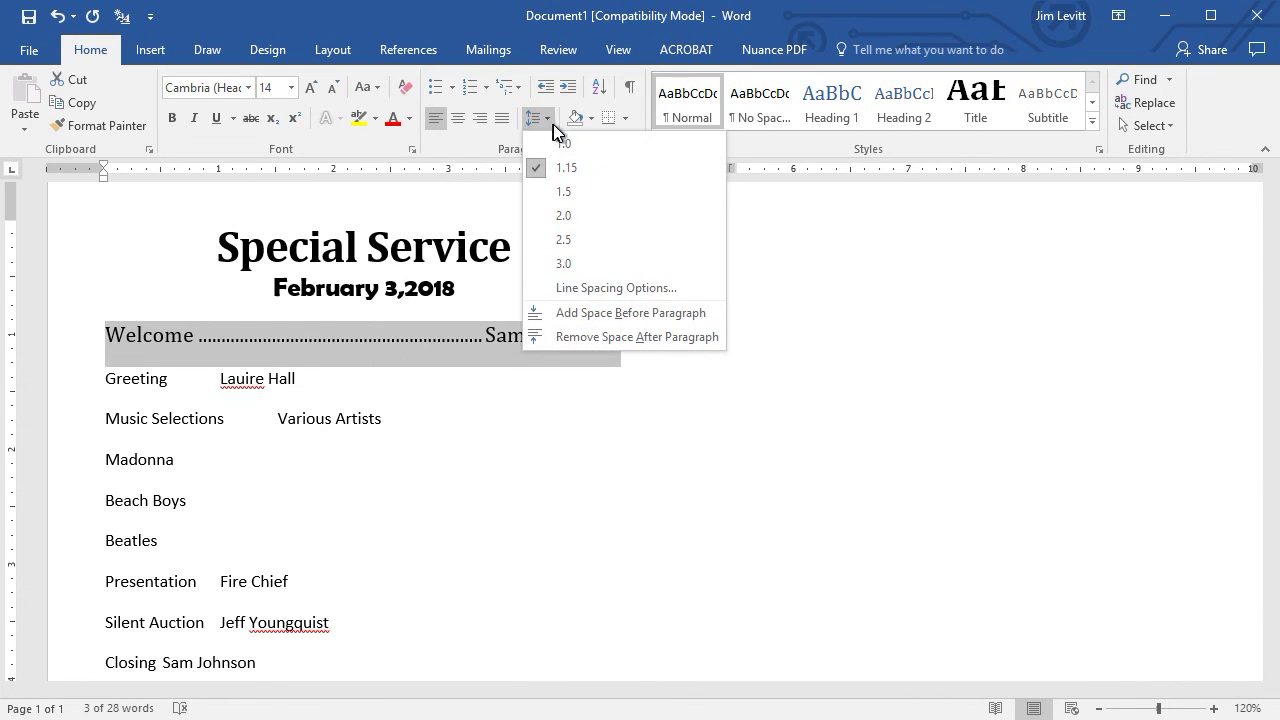
left_click(574, 192)
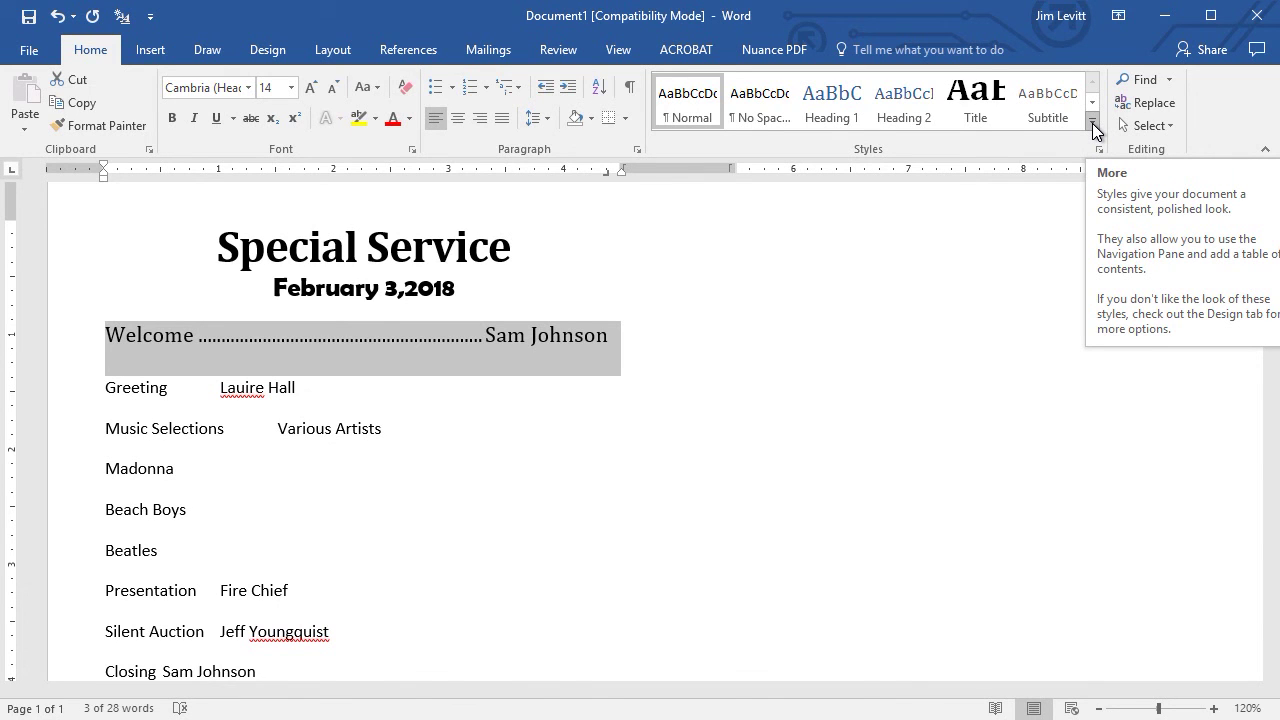
Create a style named 'order of service' from the Welcome line's formatting.
left_click(1094, 125)
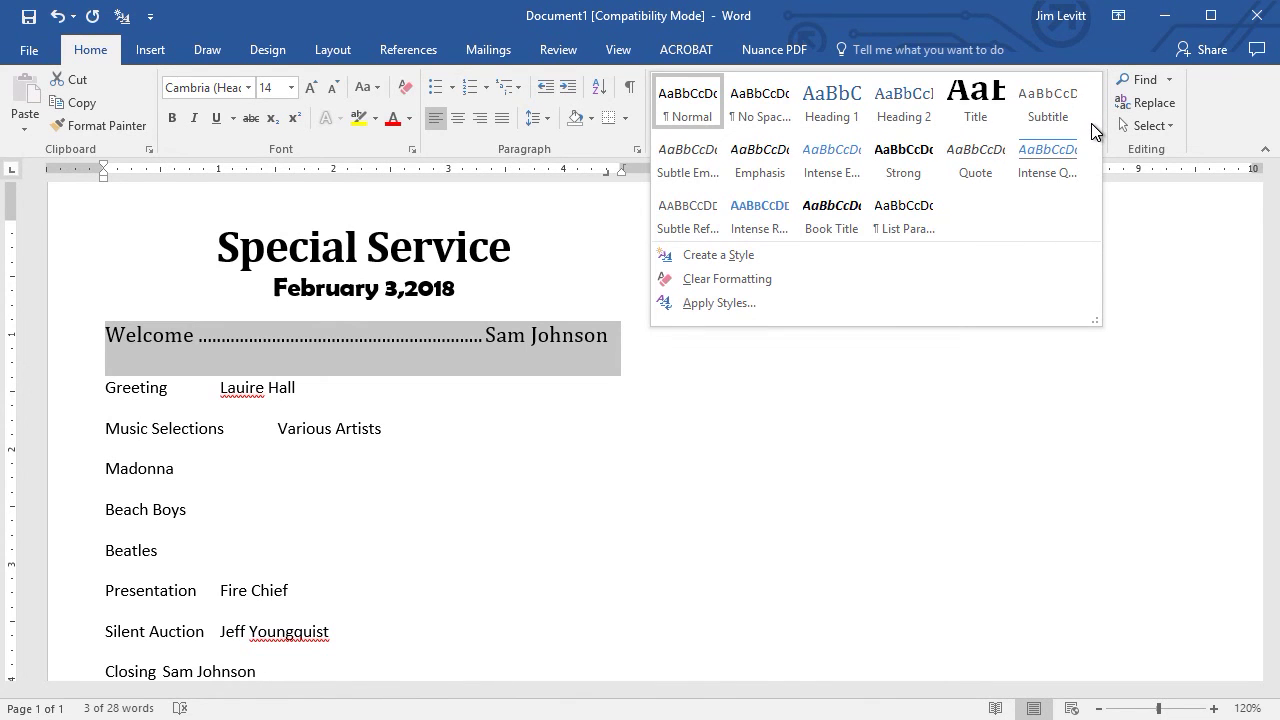
left_click(722, 254)
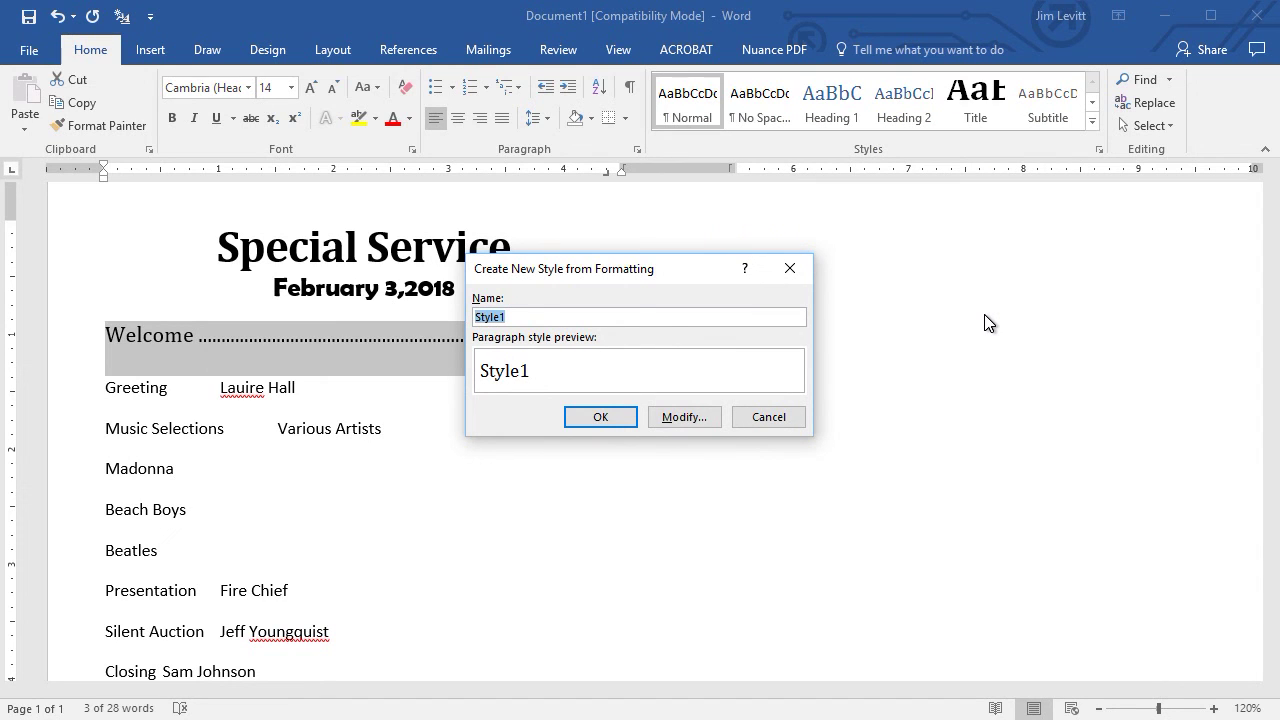
type("order of service")
left_click(600, 417)
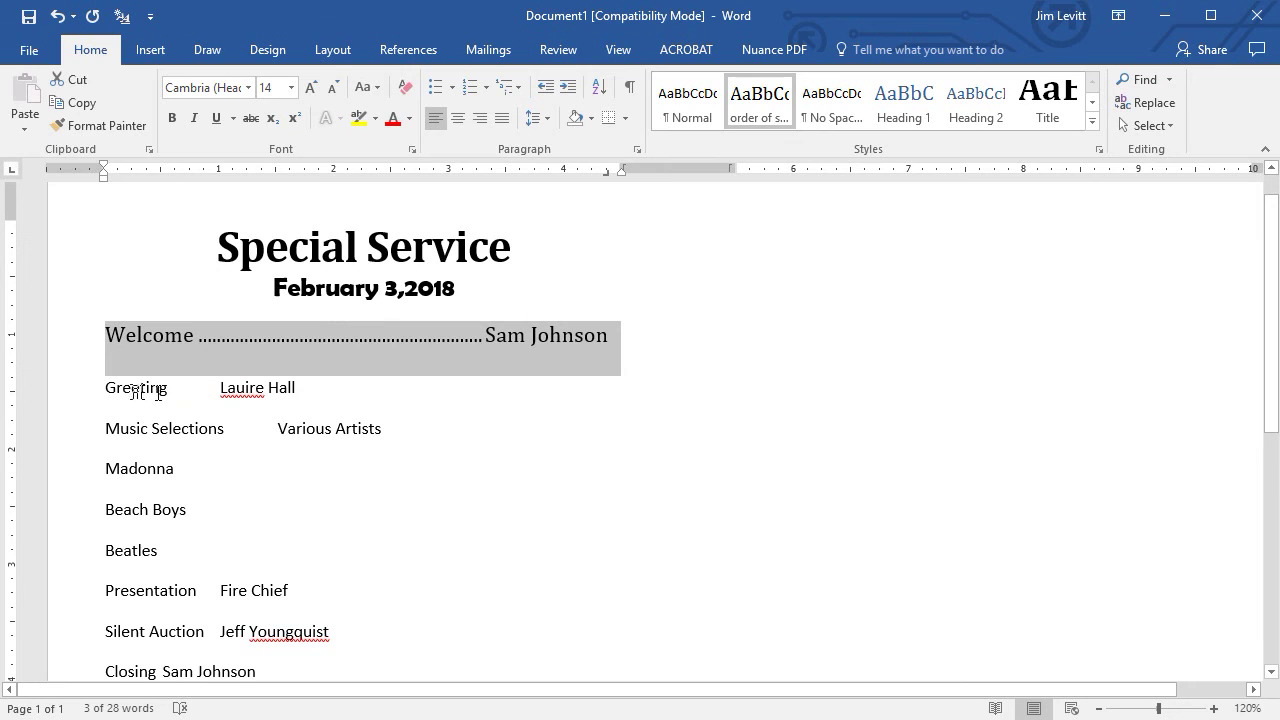
Apply 'order of service' to the Greeting, Music Selections and Presentation lines.
left_click(122, 388)
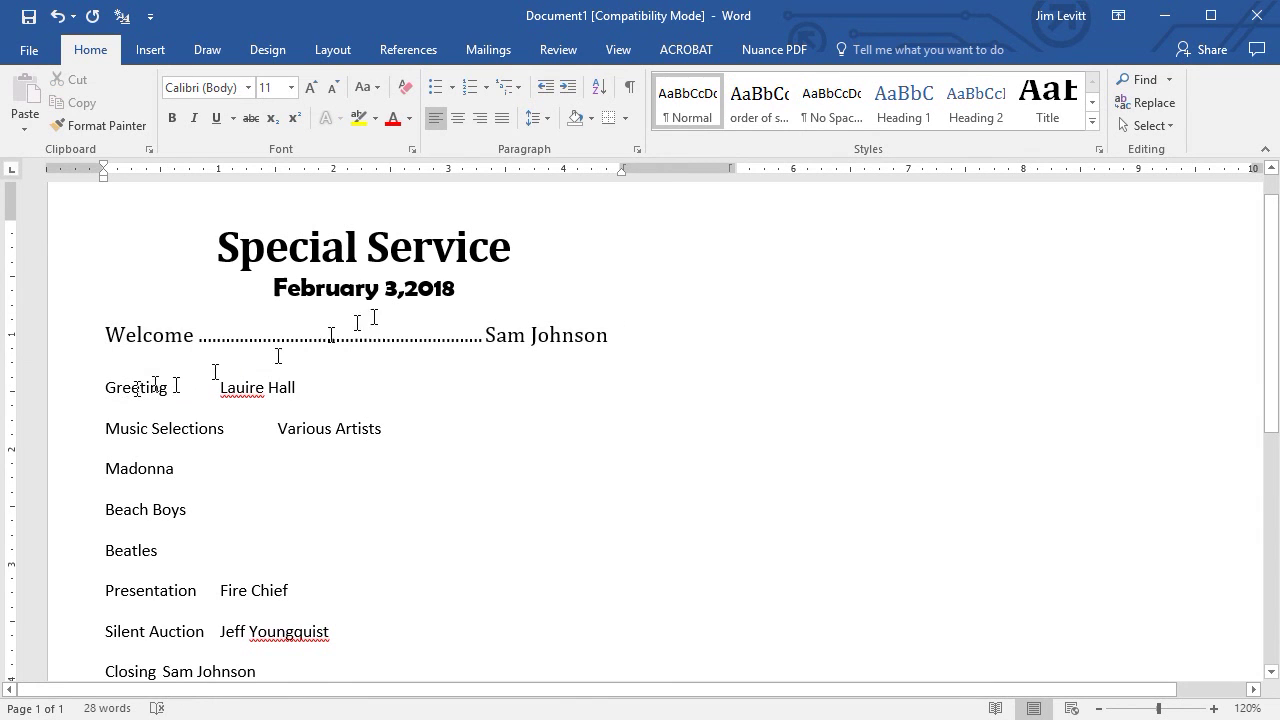
left_click(760, 100)
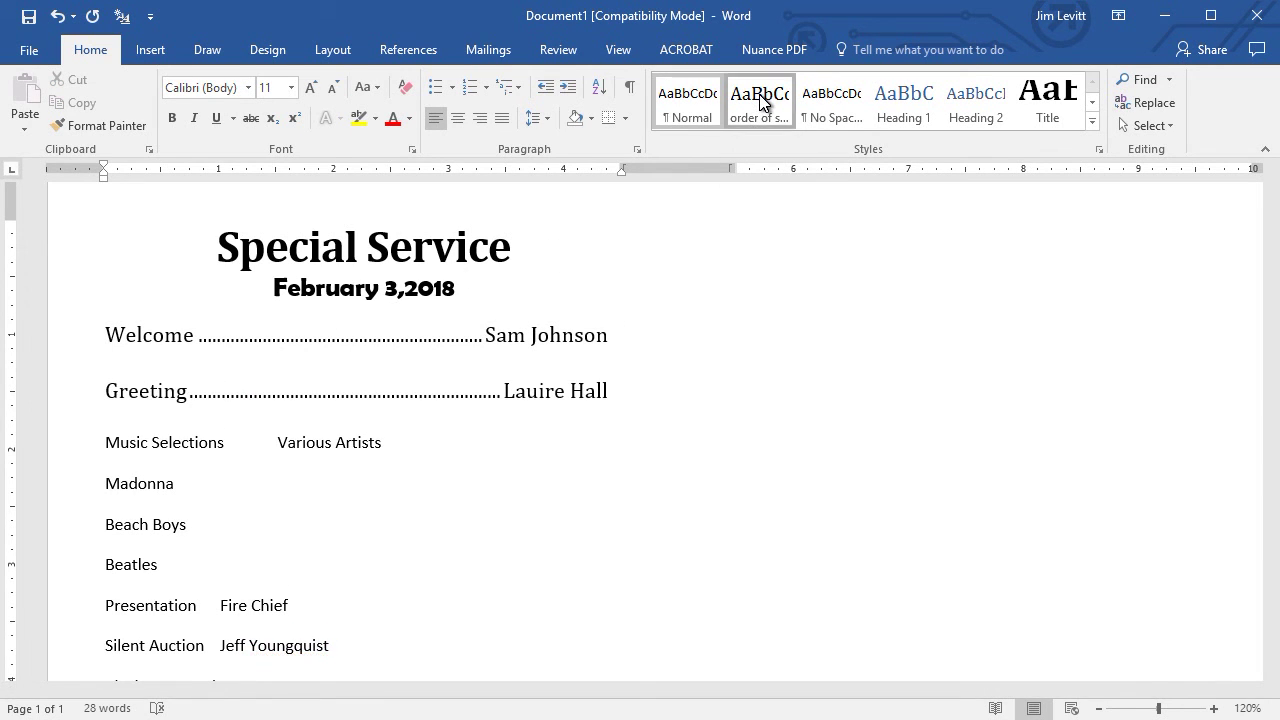
left_click(150, 446)
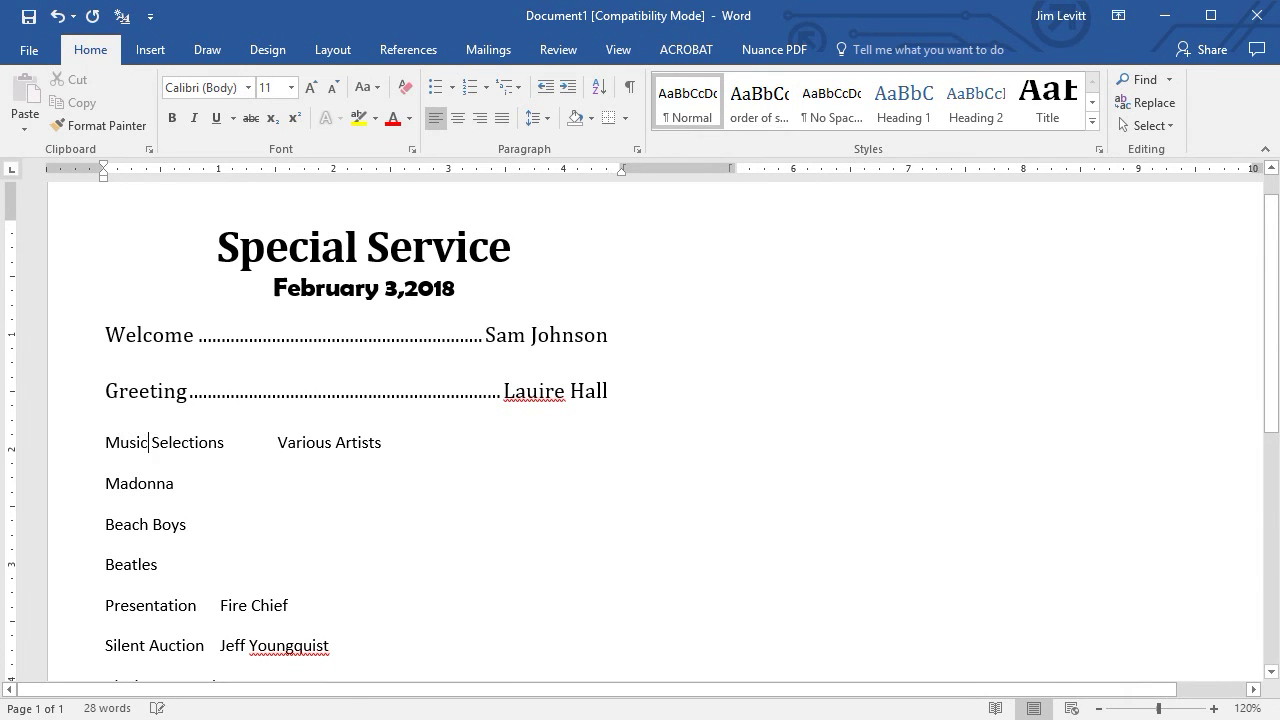
left_click(760, 107)
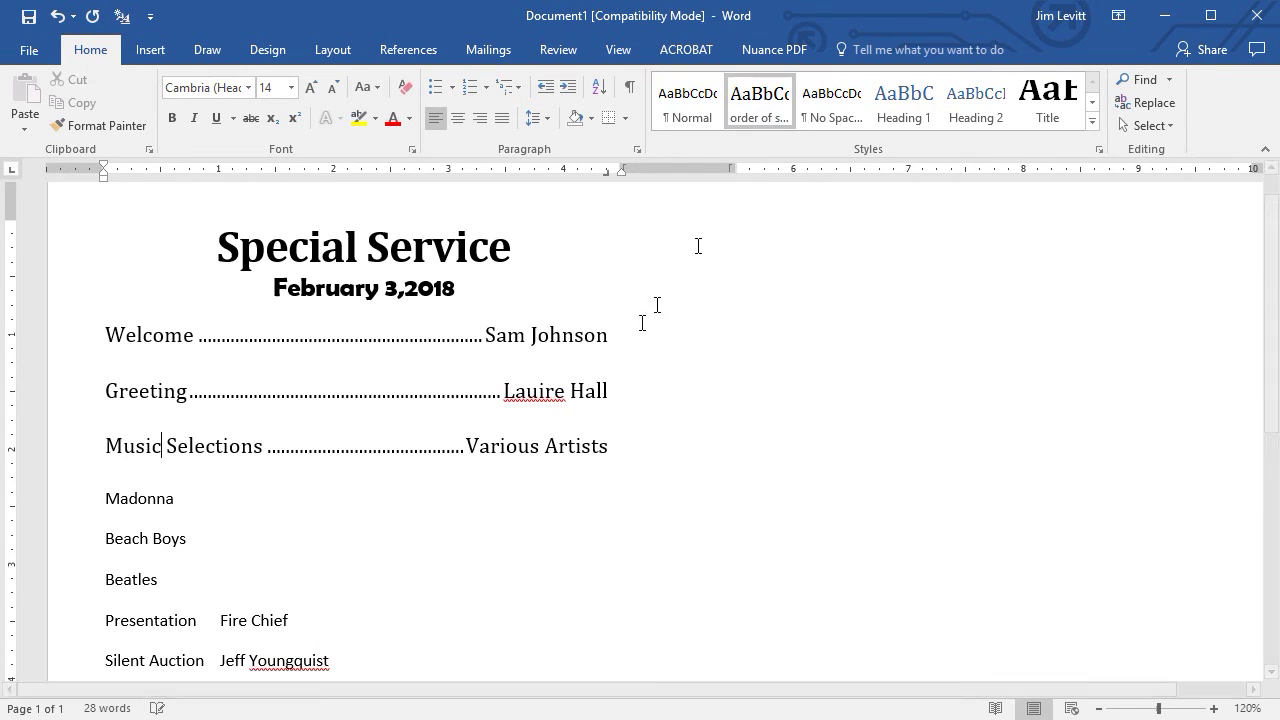
left_click(229, 620)
left_click(766, 115)
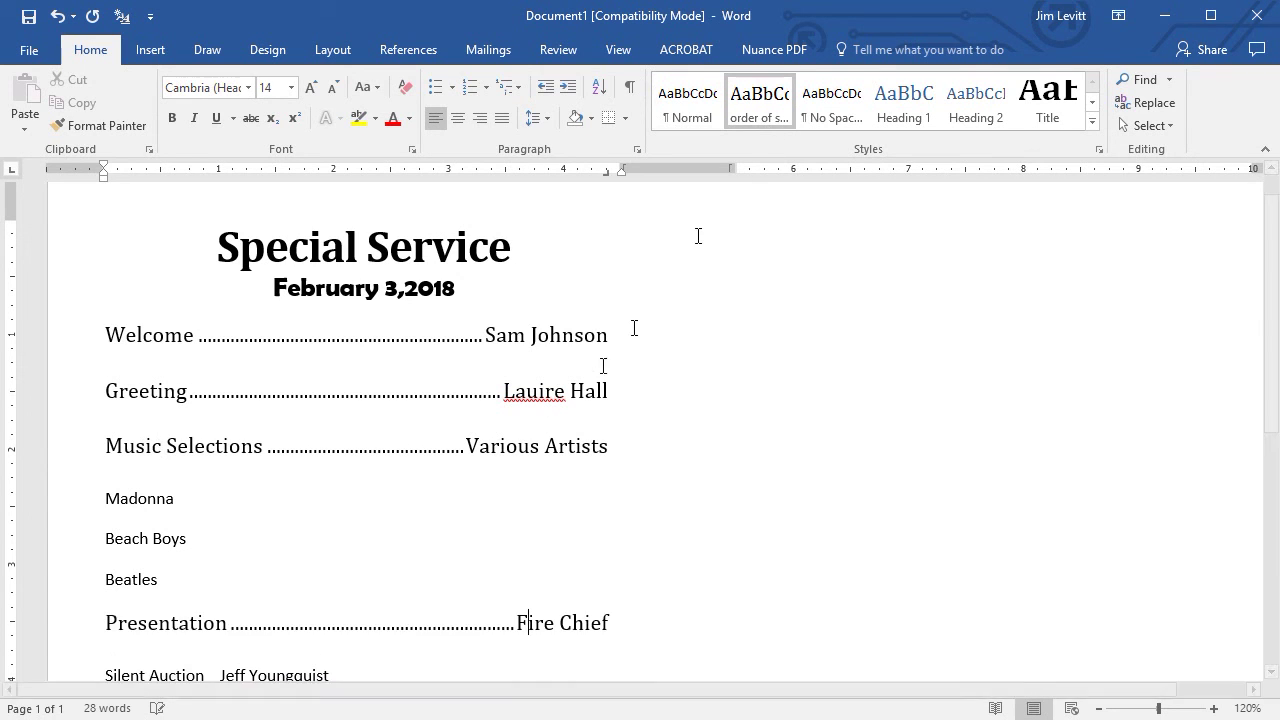
Apply 'order of service' to the Silent Auction and Closing lines.
scroll(500, 474, "down", 3)
left_click(232, 505)
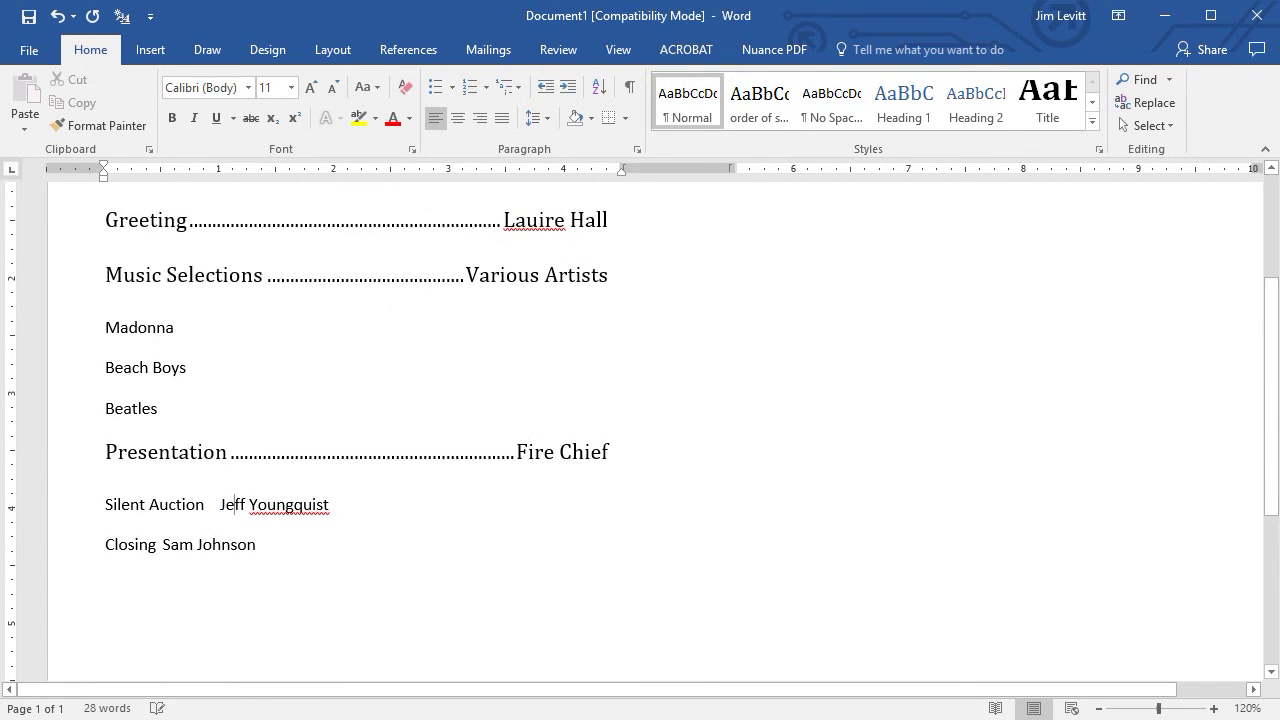
left_click(762, 112)
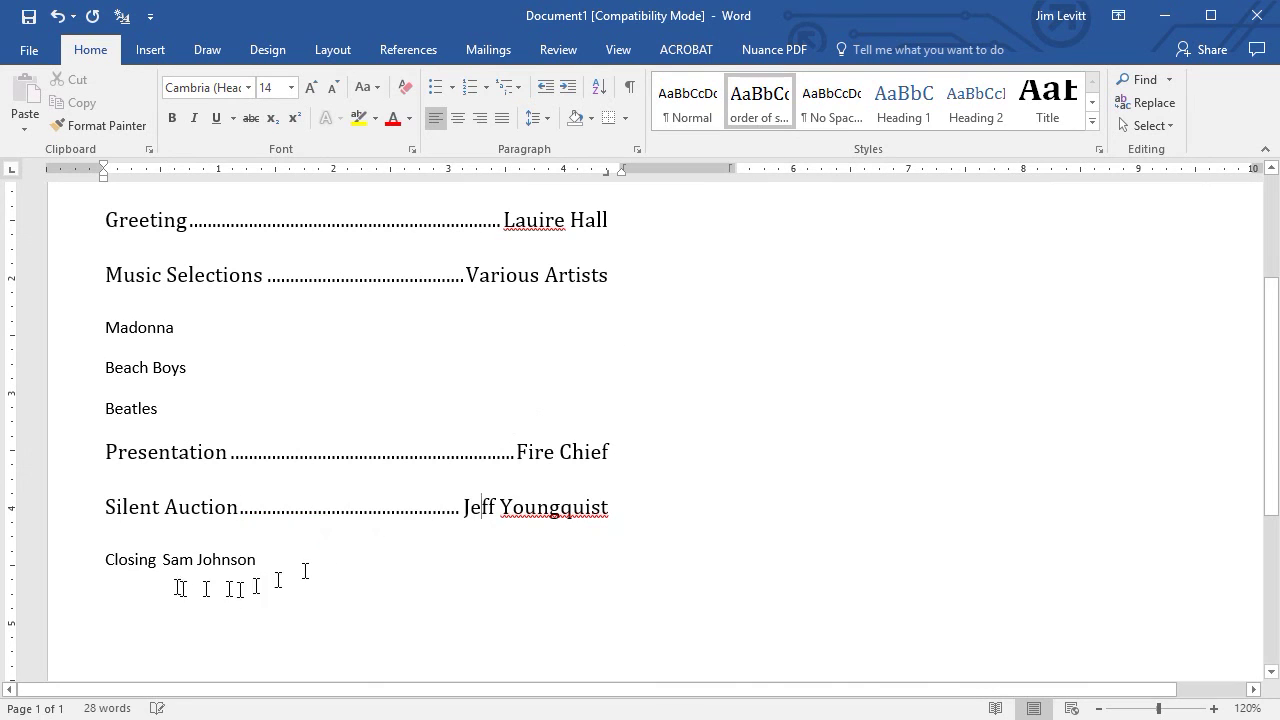
left_click(198, 556)
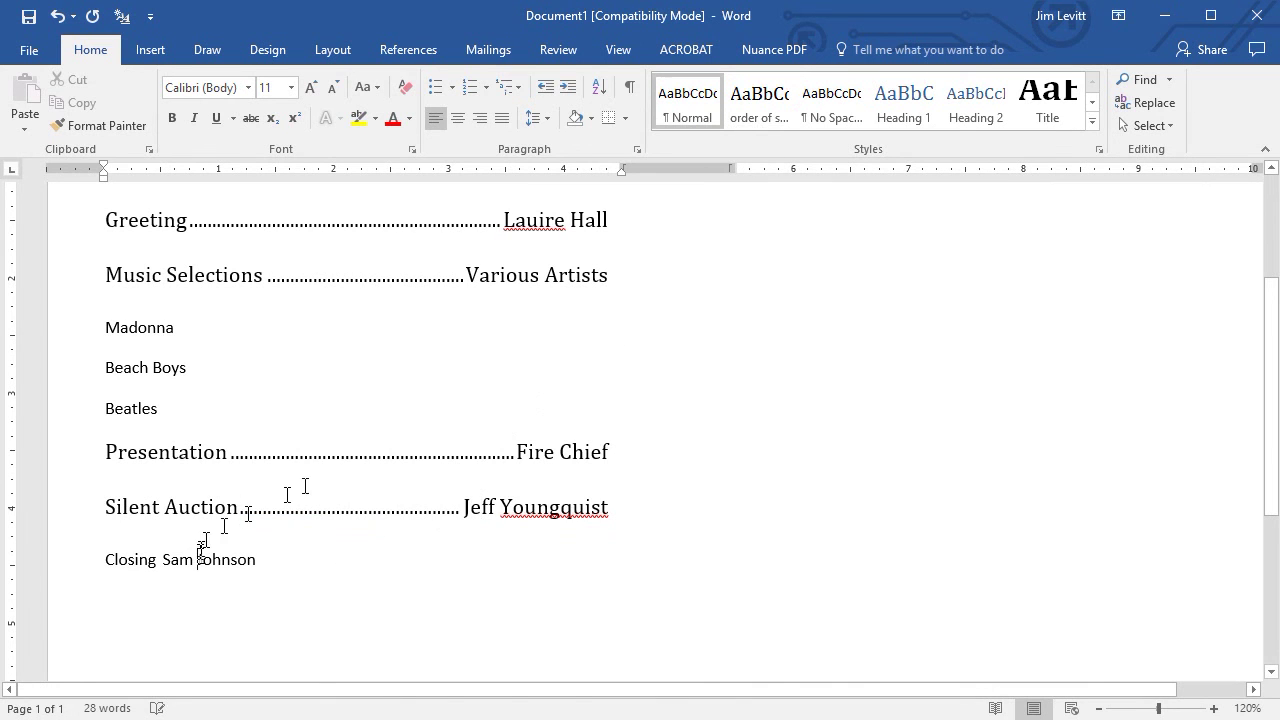
left_click(763, 113)
scroll(680, 395, "up", 4)
scroll(680, 395, "down", 2)
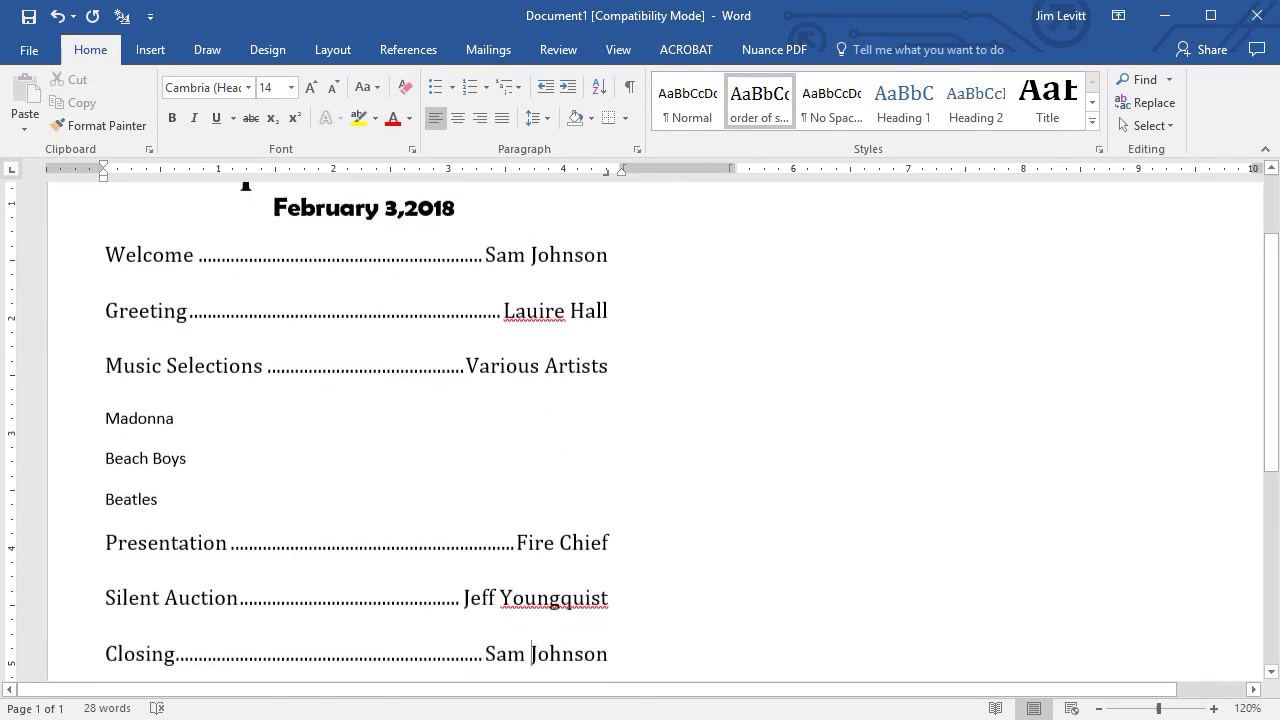
scroll(640, 420, "down", 2)
scroll(640, 420, "up", 3)
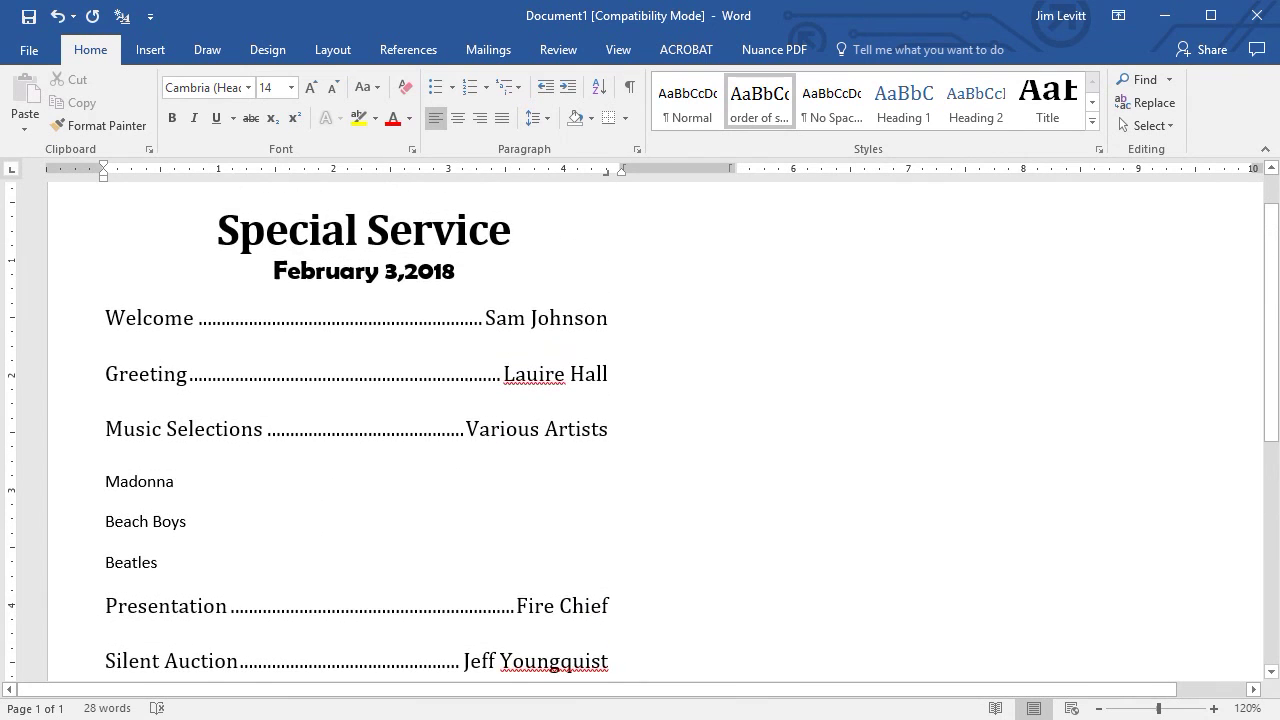
scroll(640, 420, "down", 1)
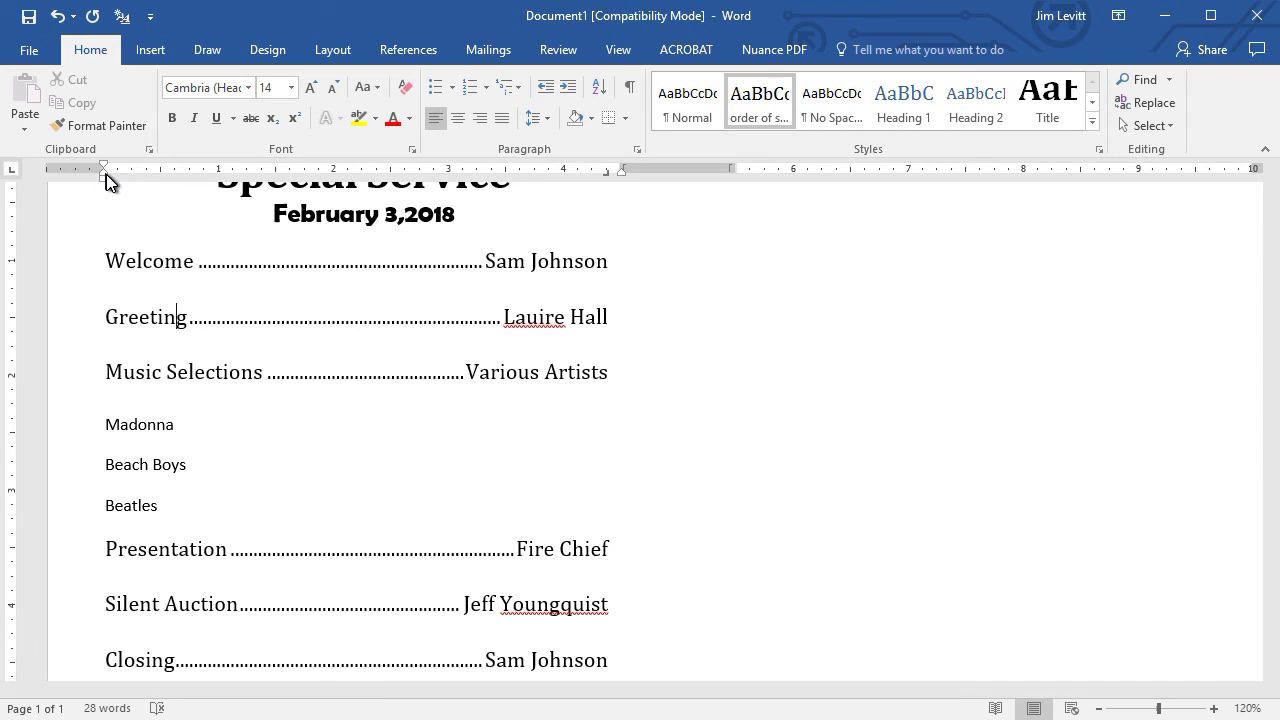
left_click_drag(104, 177, 131, 186)
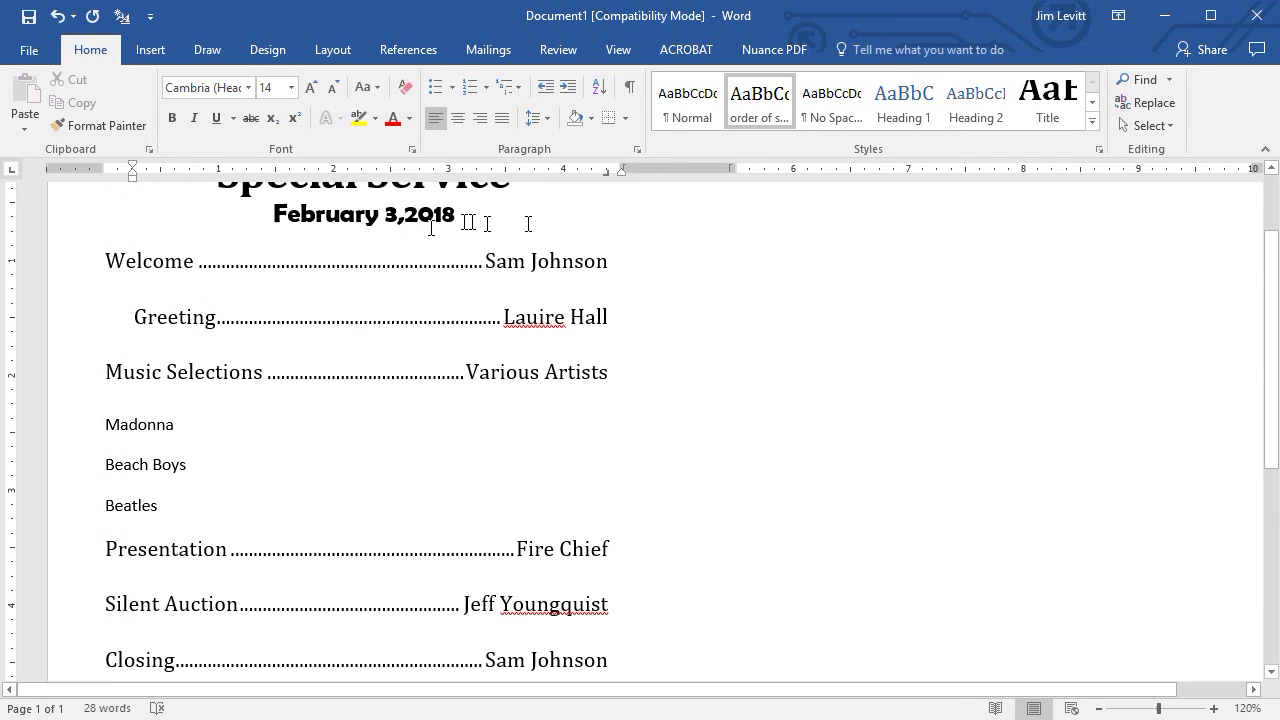
right_click(757, 98)
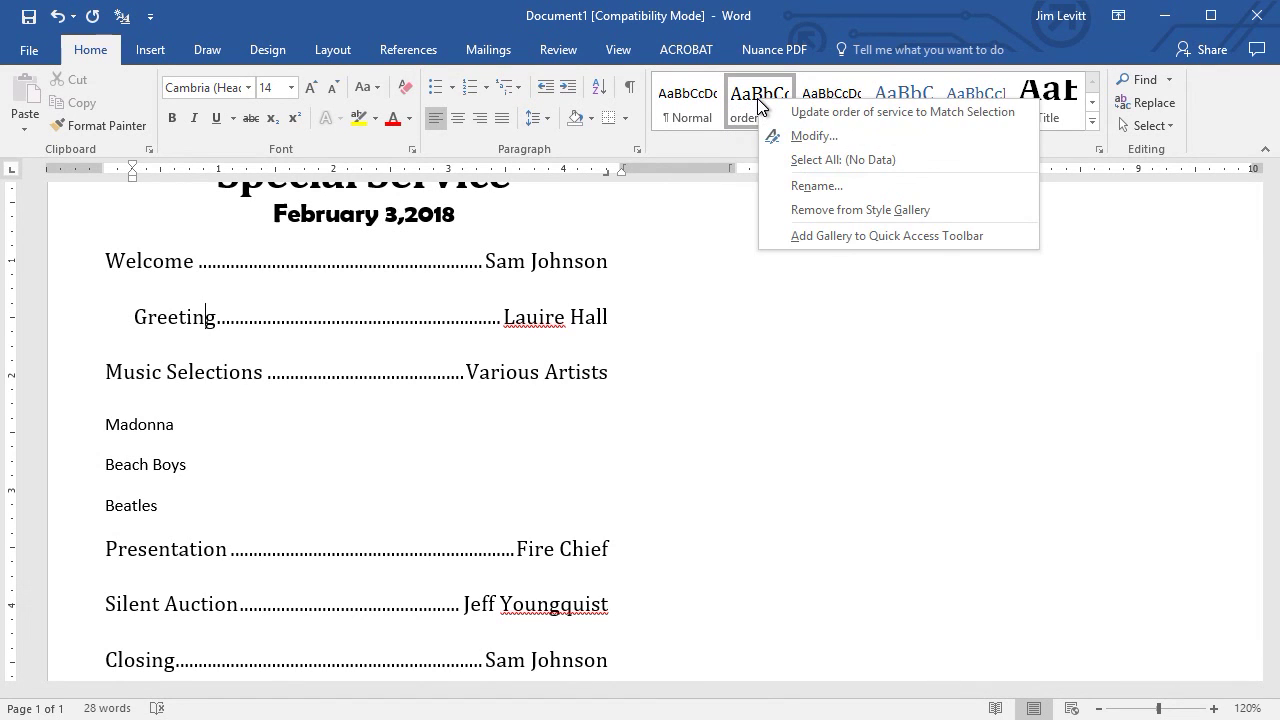
left_click(813, 117)
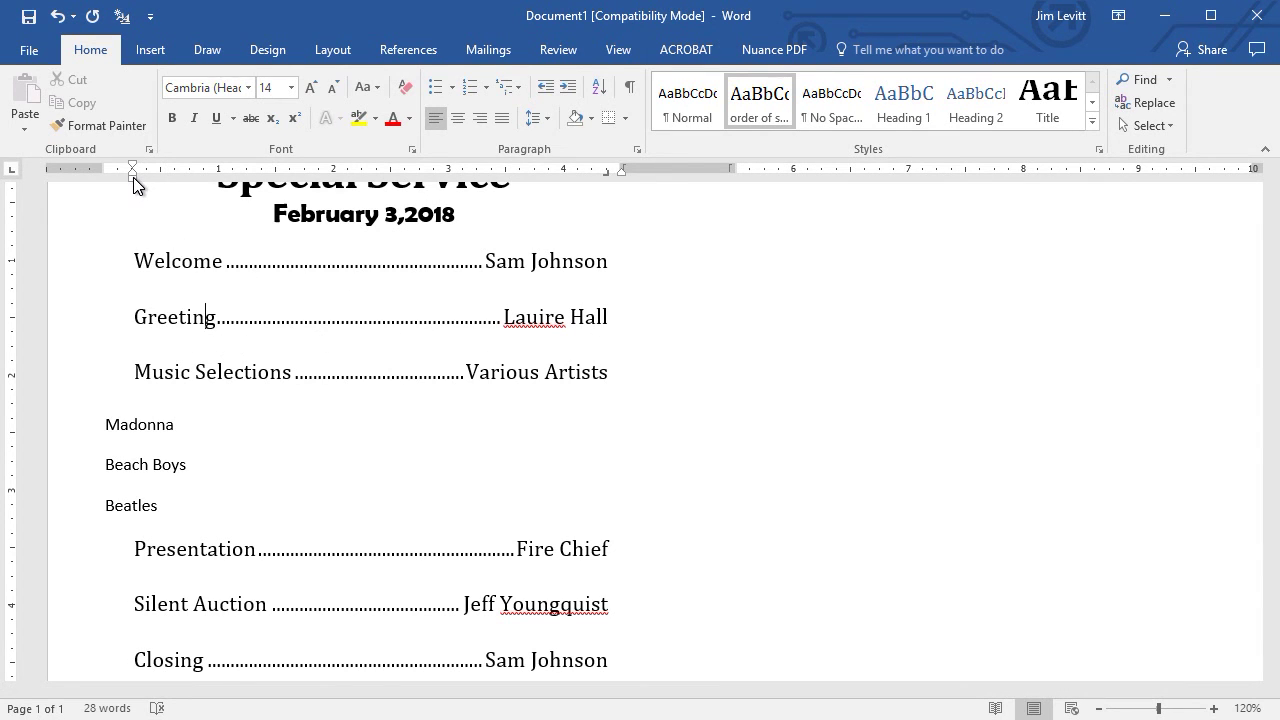
left_click_drag(133, 177, 104, 180)
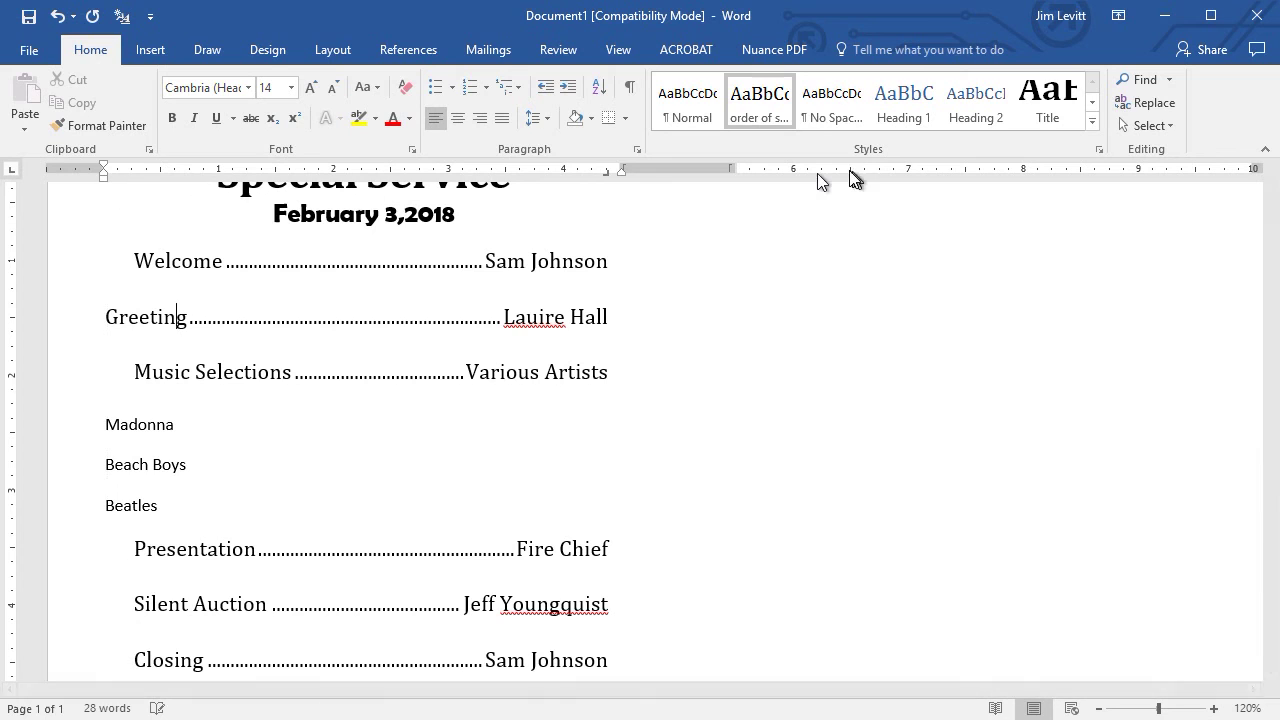
right_click(752, 95)
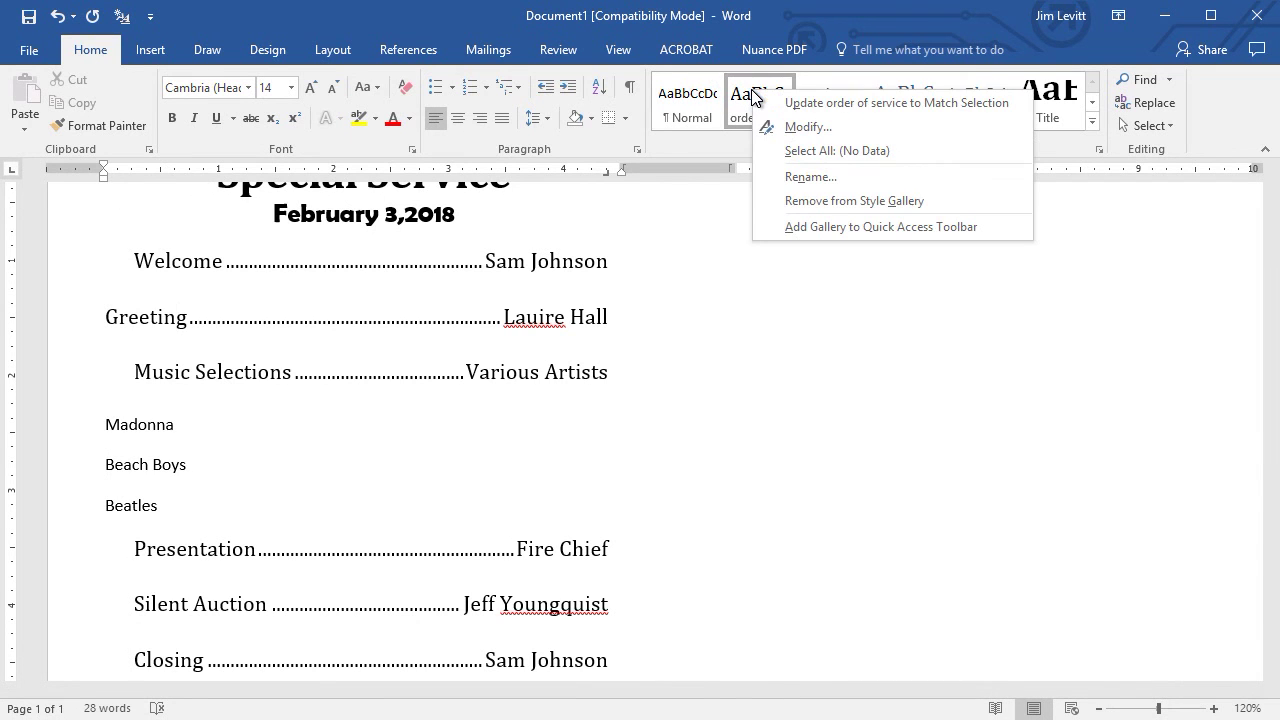
left_click(836, 104)
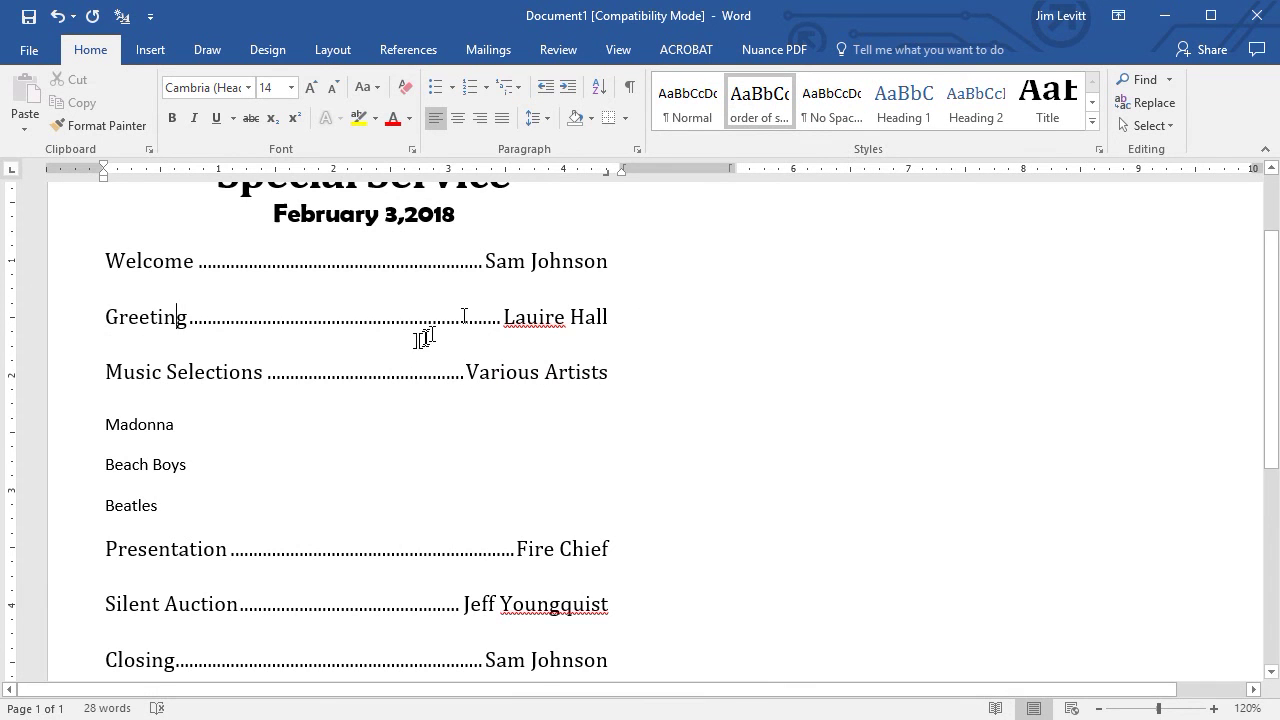
Format the Madonna line in 12 pt Bernard MT Condensed and indent it about 0.5 inch.
scroll(425, 338, "down", 2)
scroll(414, 340, "up", 3)
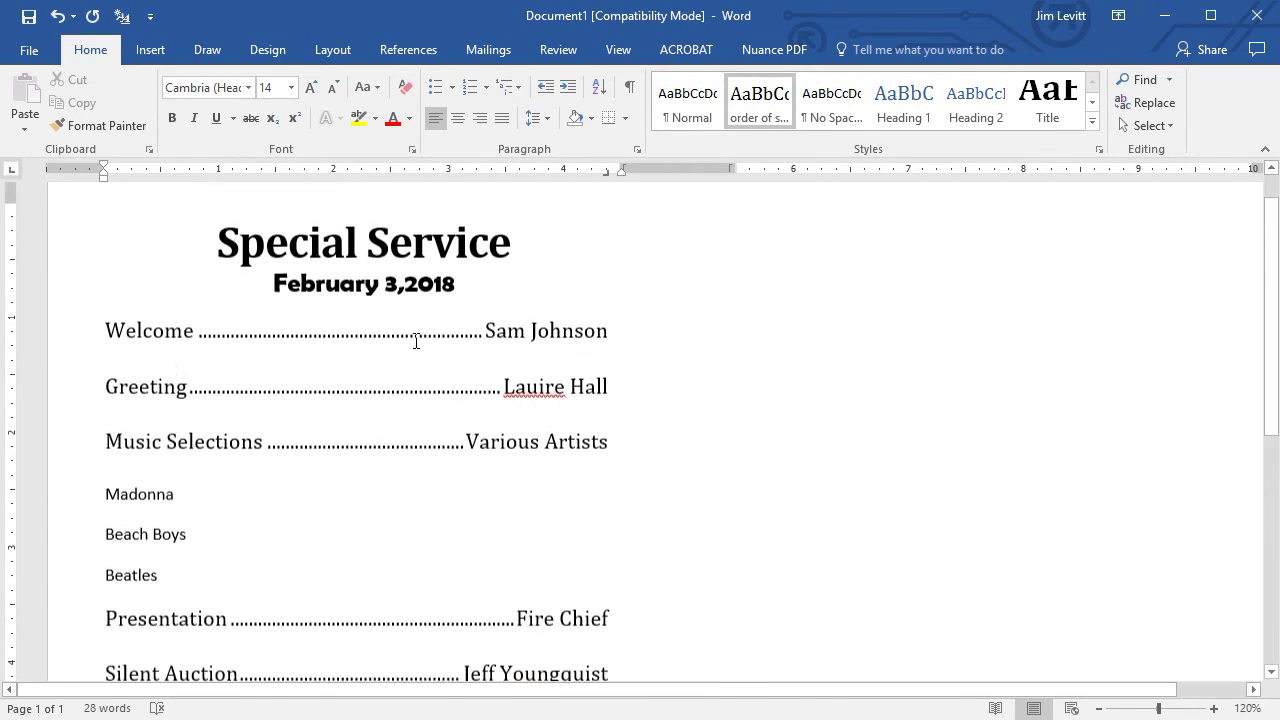
left_click(170, 486)
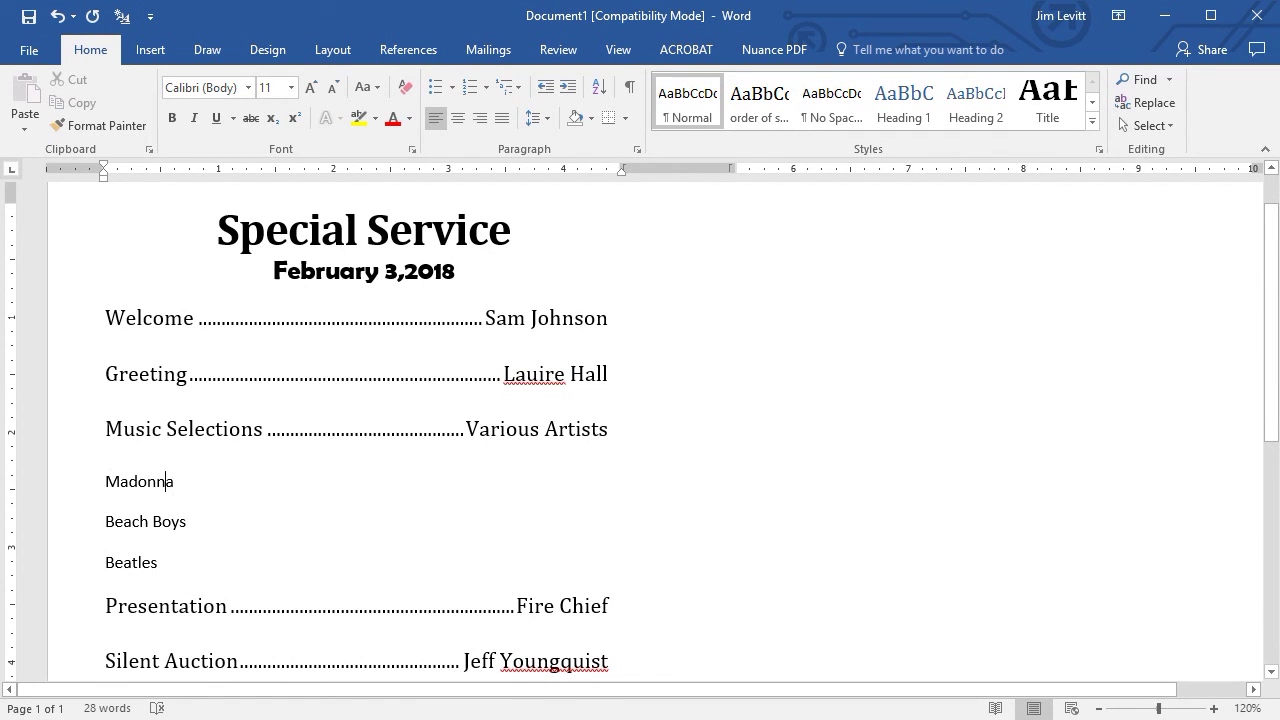
left_click(57, 491)
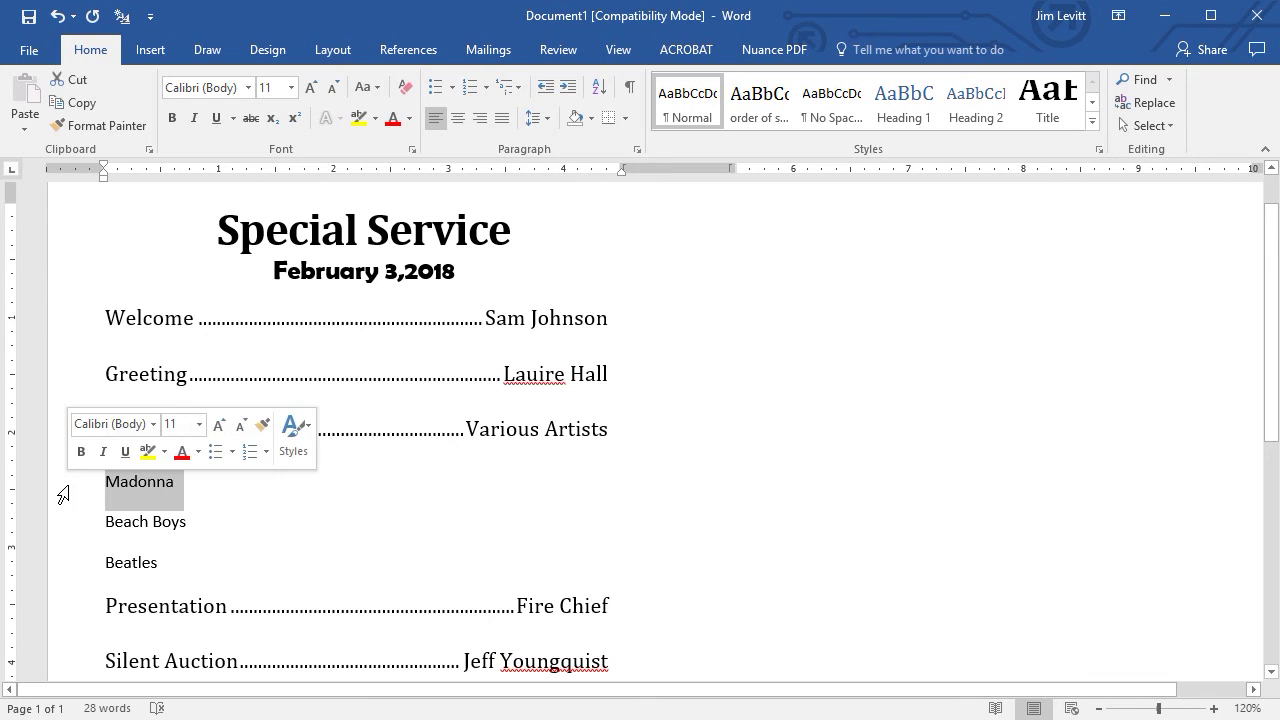
left_click(249, 87)
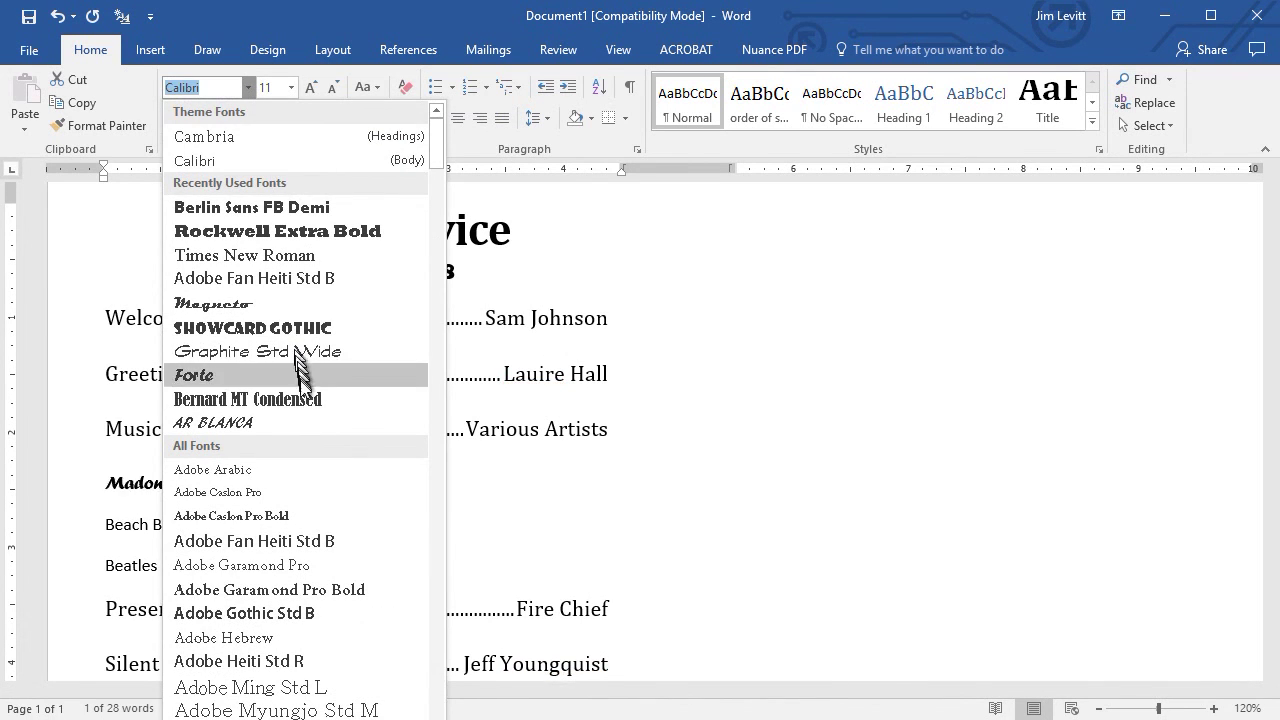
left_click(301, 401)
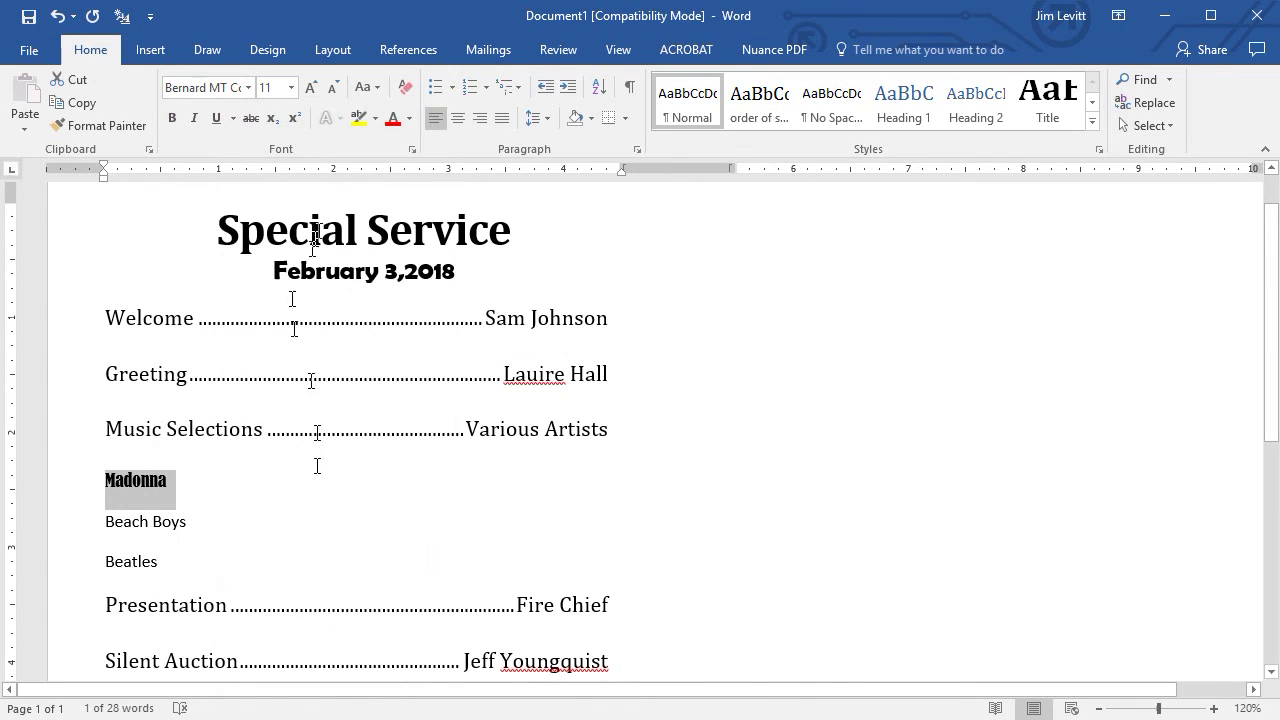
left_click(313, 88)
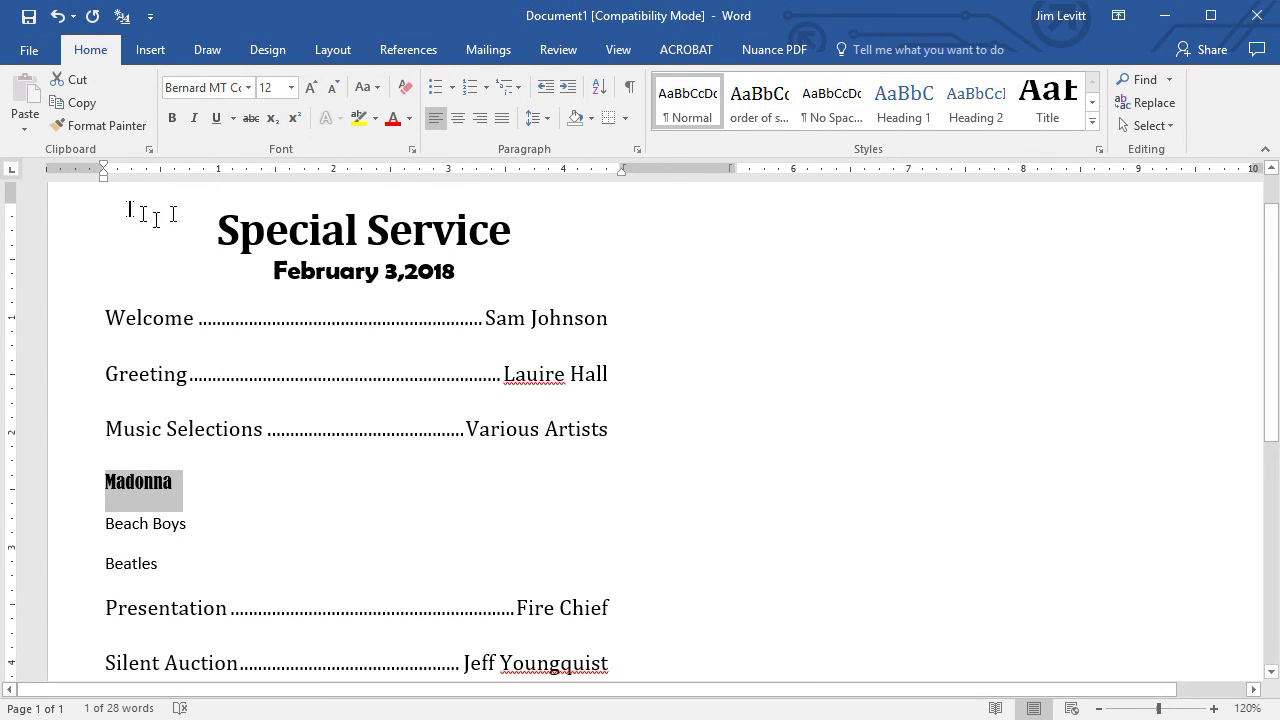
left_click_drag(102, 180, 160, 184)
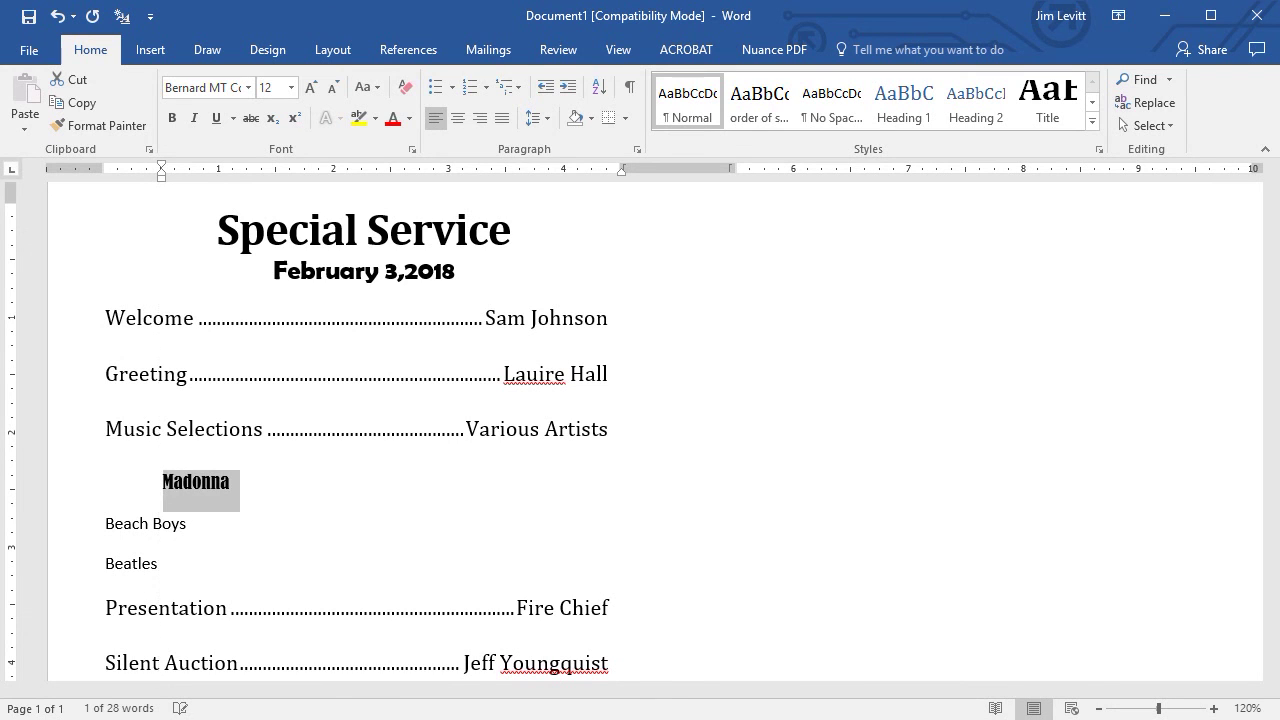
Bullet the Madonna line, shift its indent slightly left, and enlarge it to 14 pt.
left_click(437, 88)
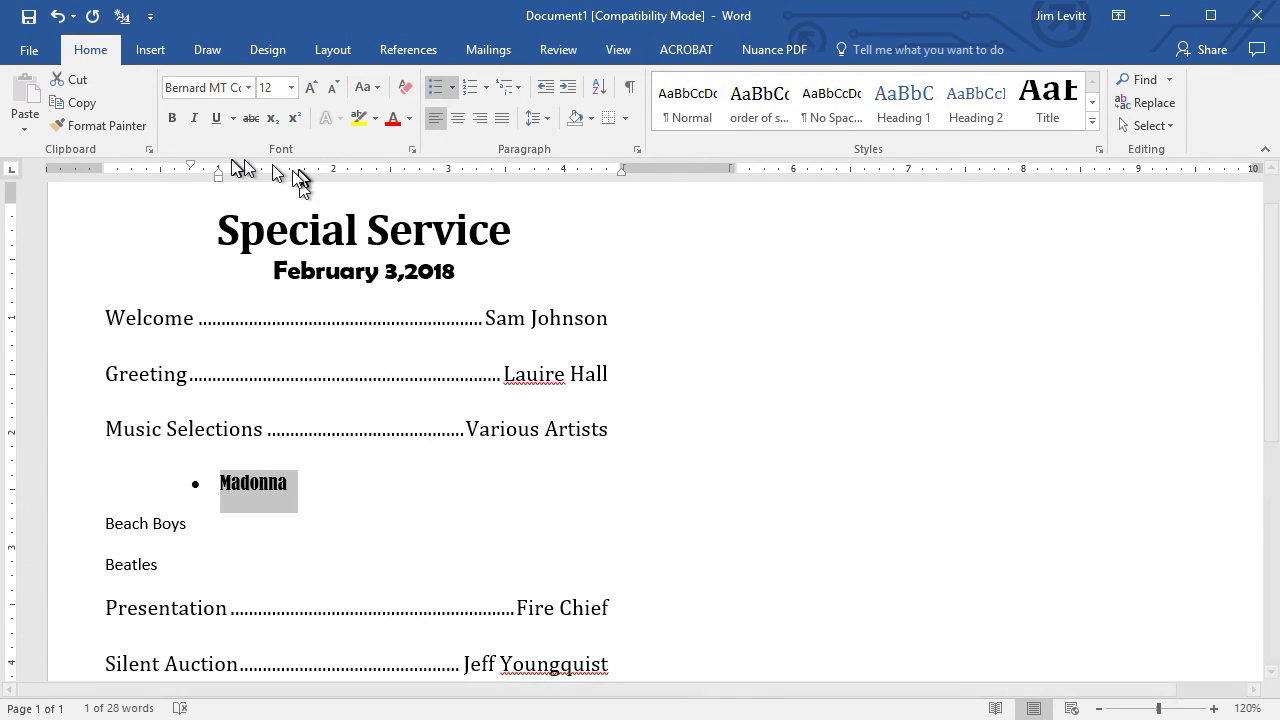
left_click_drag(220, 178, 193, 183)
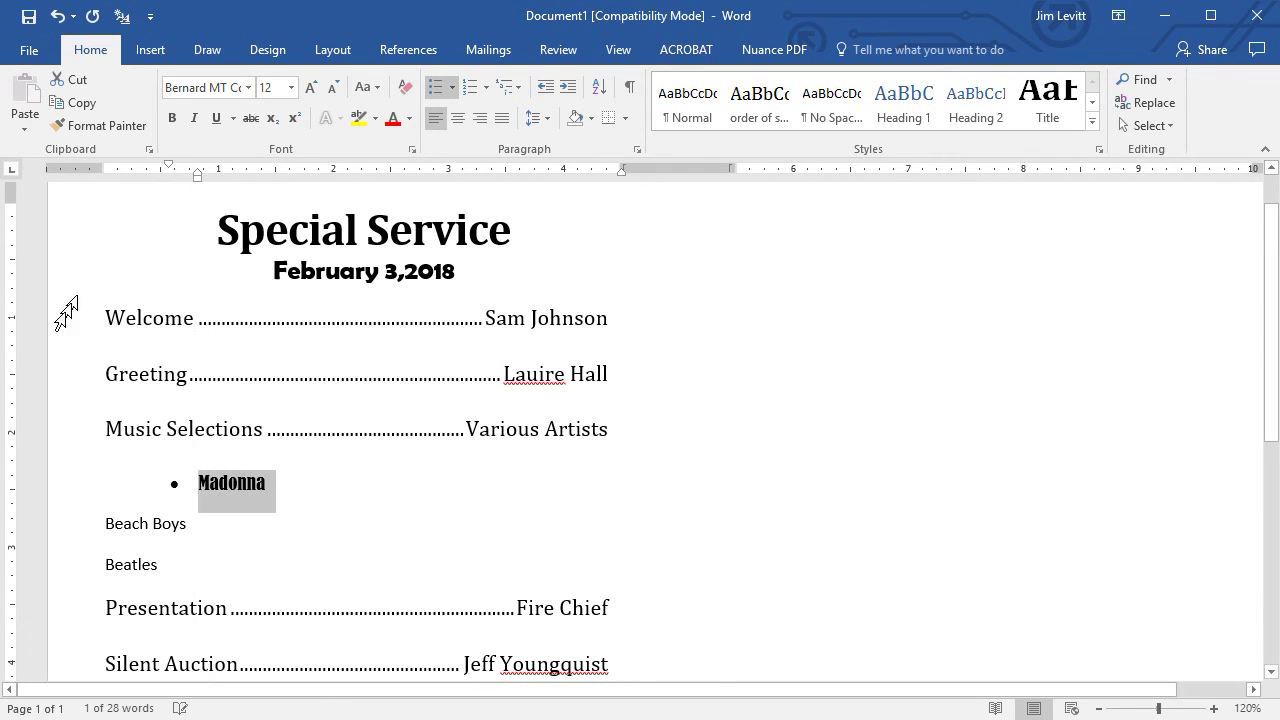
left_click(74, 486)
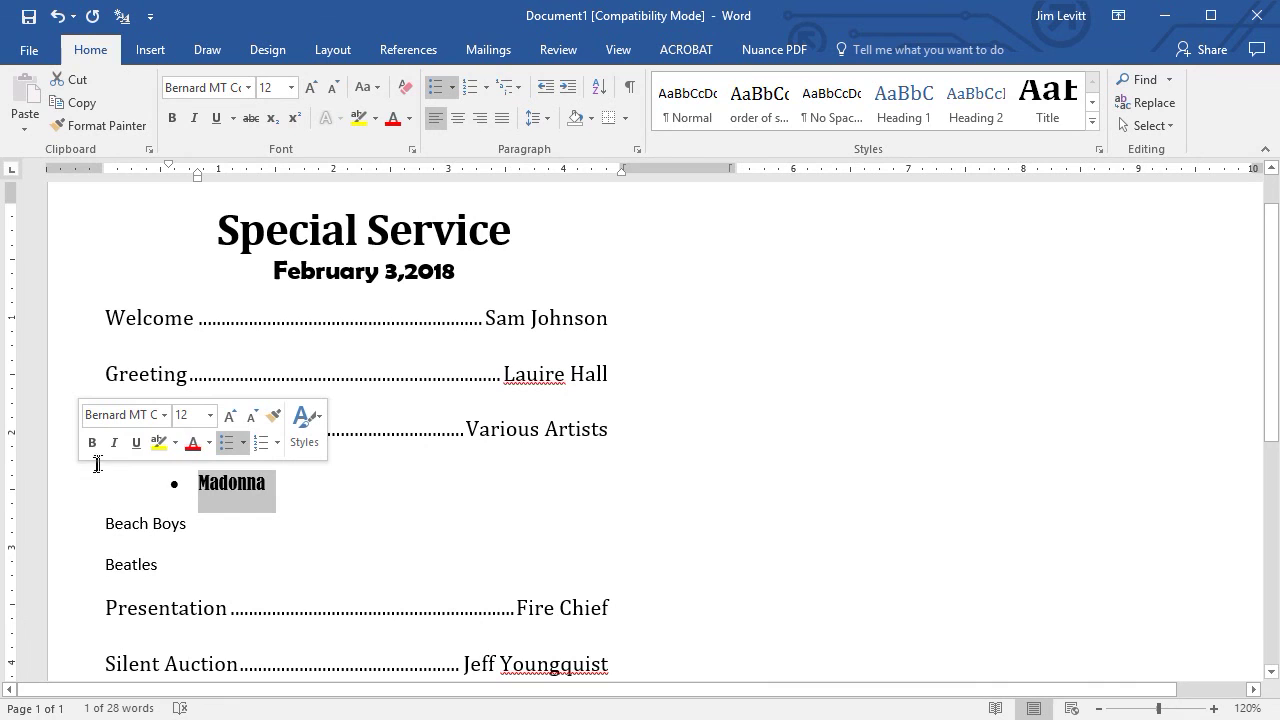
left_click(211, 413)
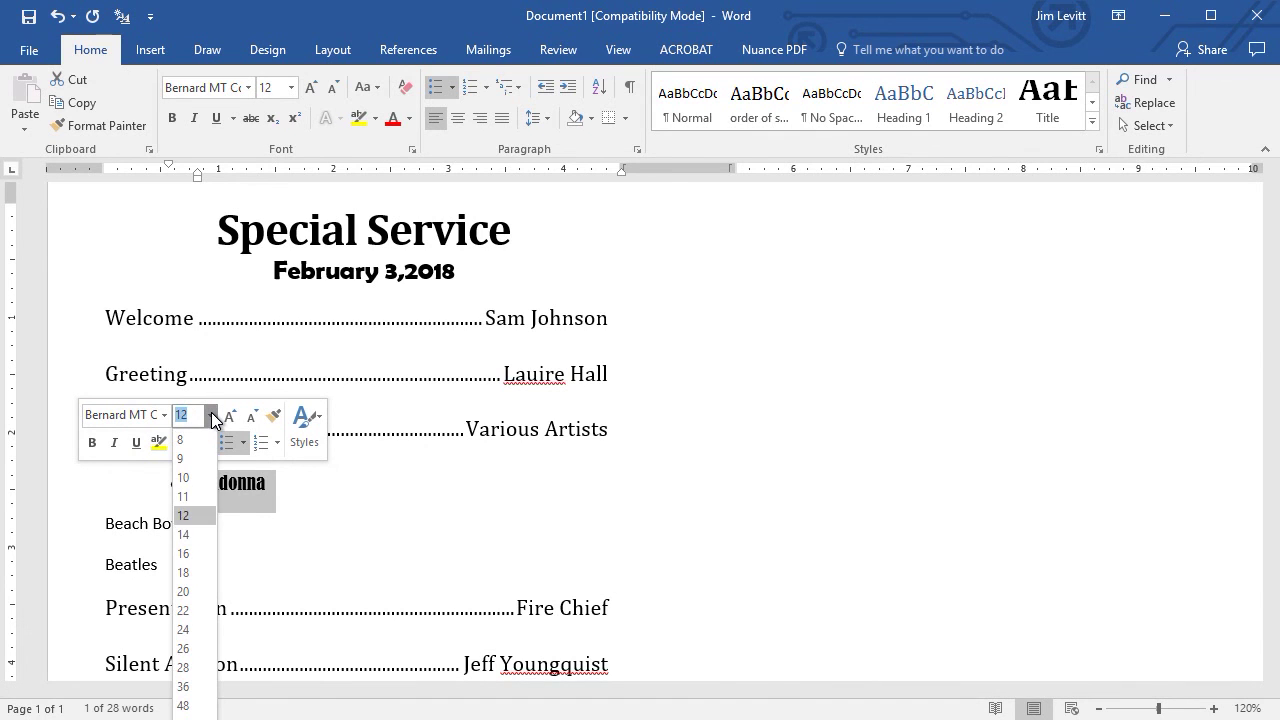
left_click(187, 534)
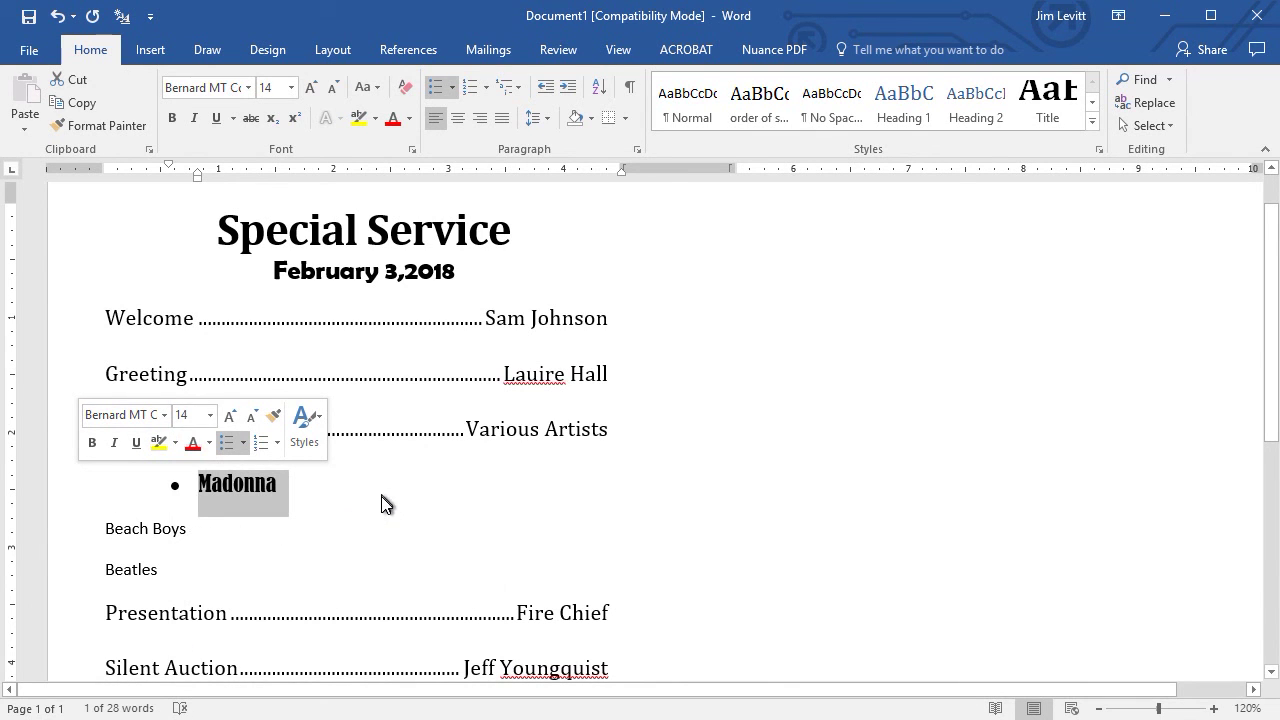
left_click(340, 492)
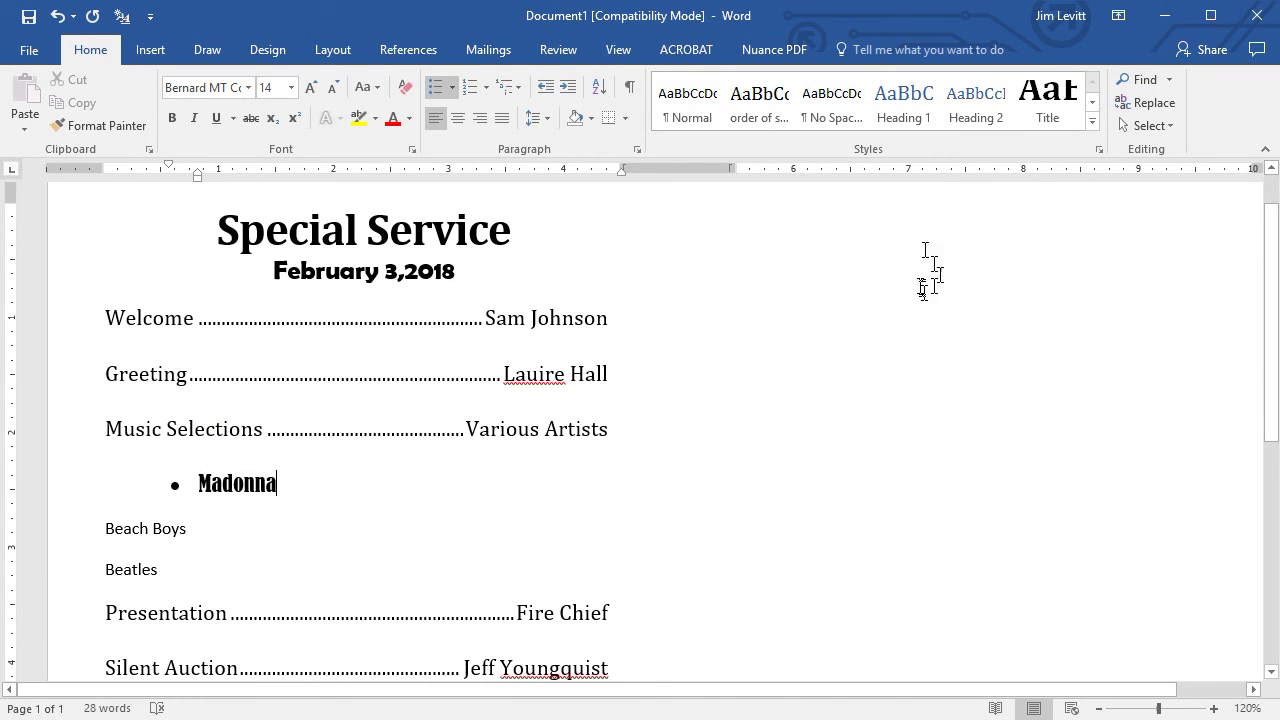
Create a new style named 'bullet 1' from the Madonna line's formatting.
left_click(1093, 127)
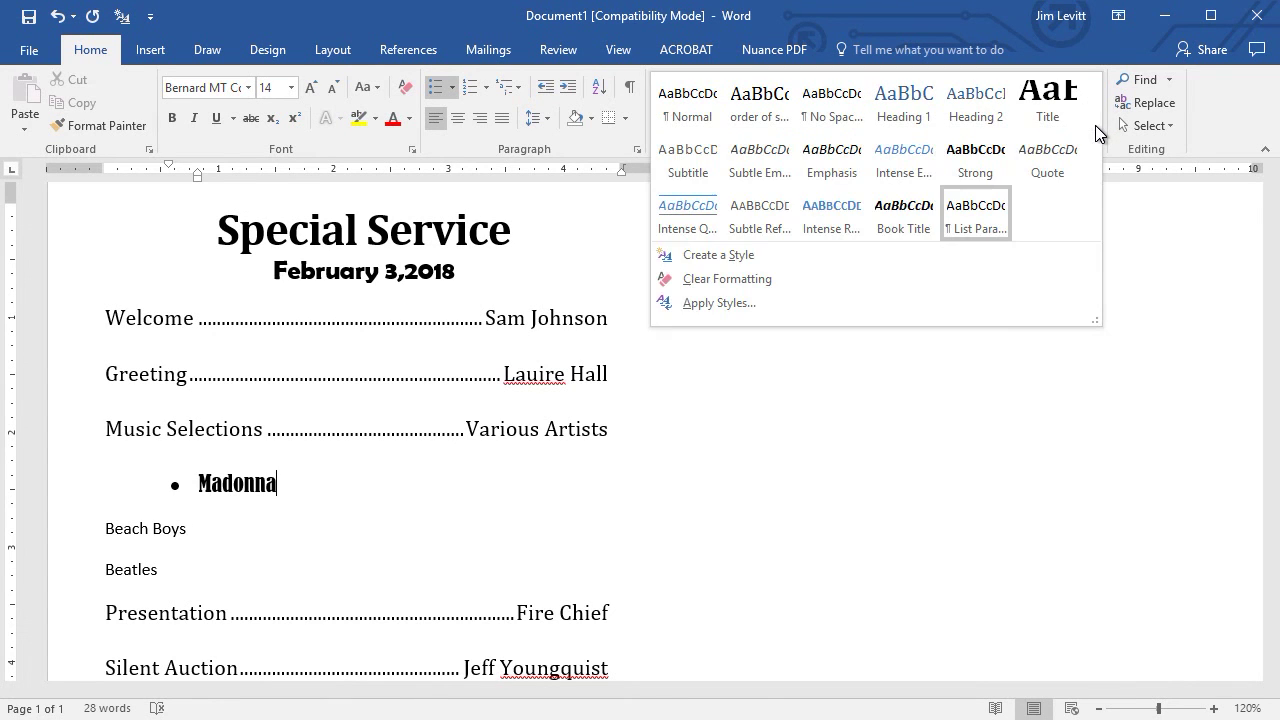
left_click(760, 255)
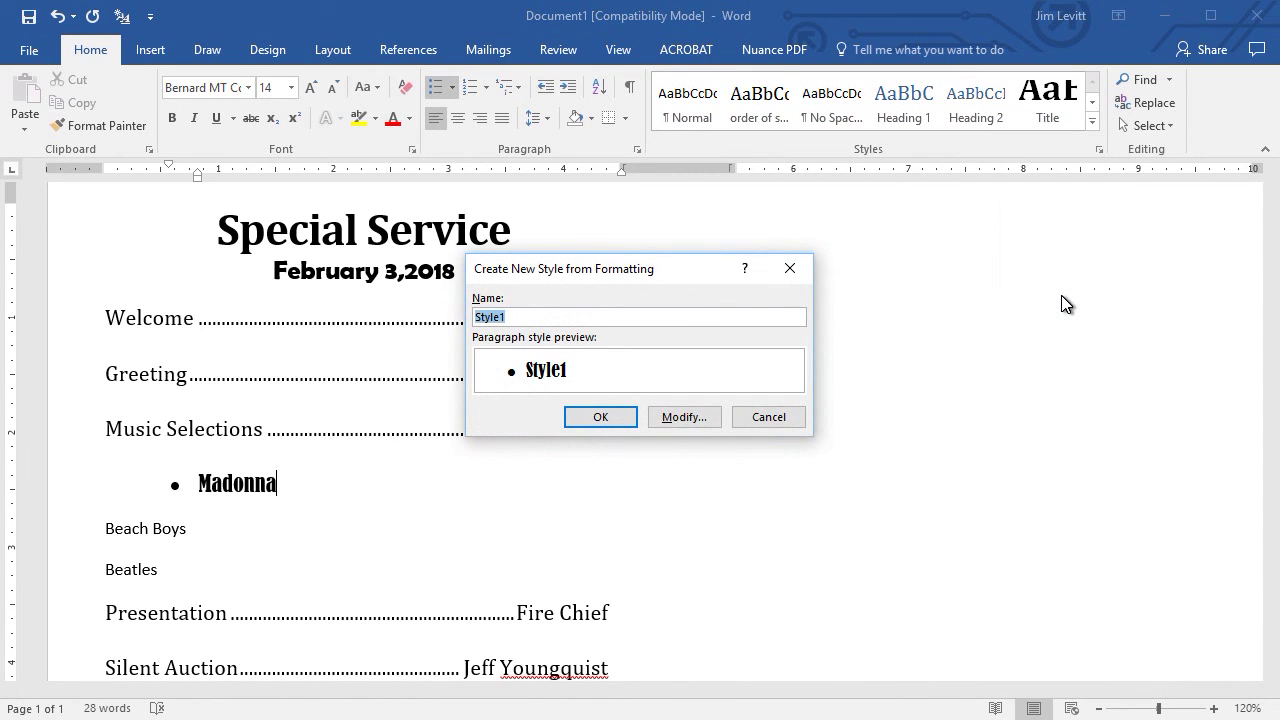
type("bullet")
left_click(600, 418)
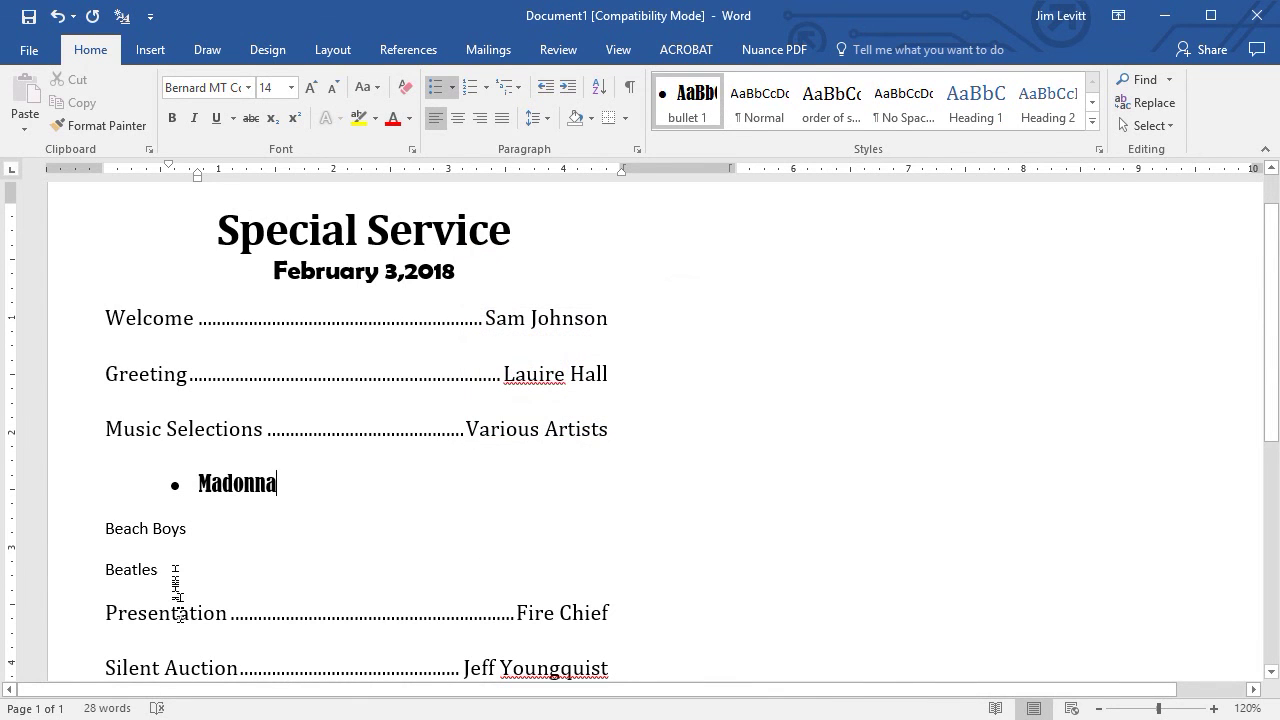
Apply the 'bullet 1' style to the Beach Boys and Beatles lines.
left_click(148, 528)
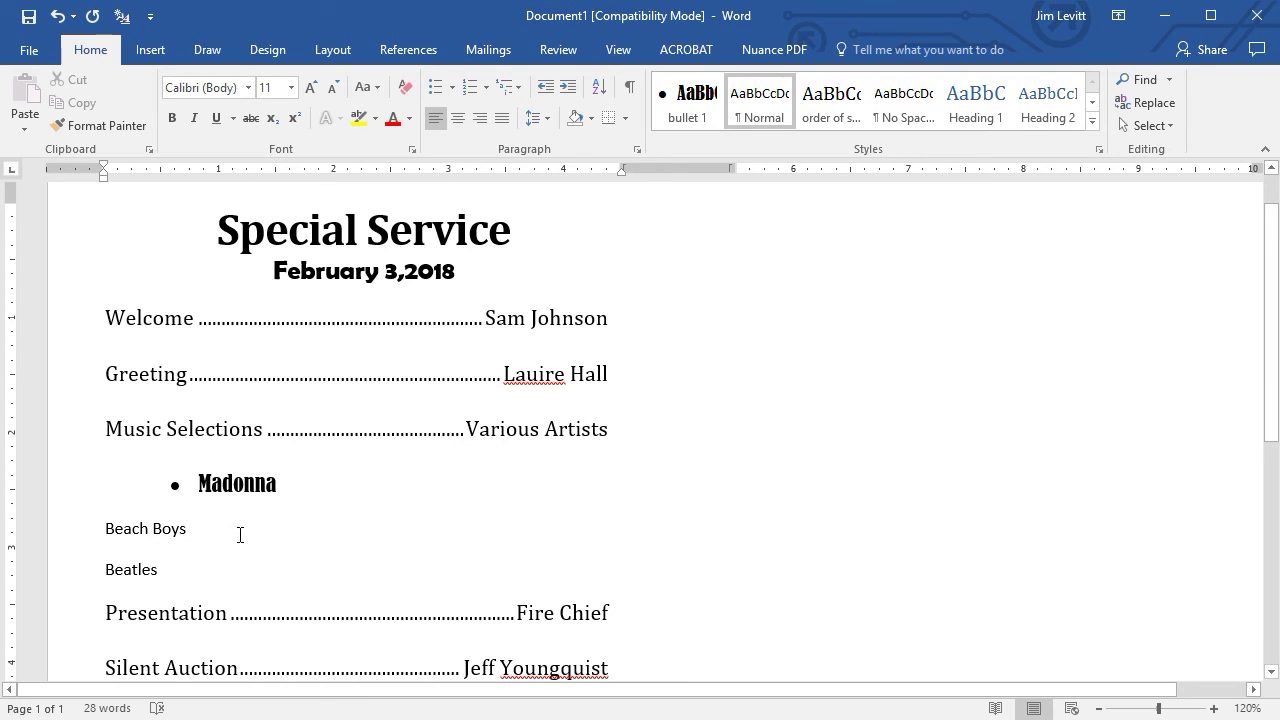
left_click(698, 100)
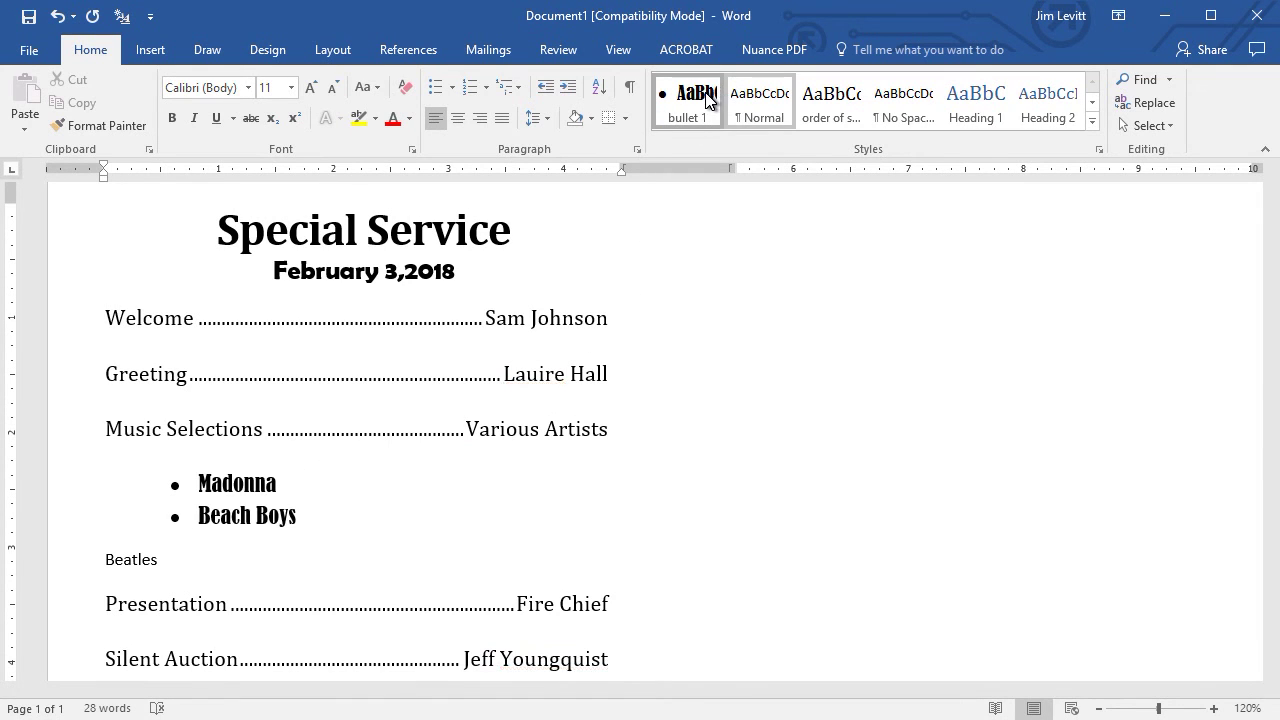
left_click(112, 560)
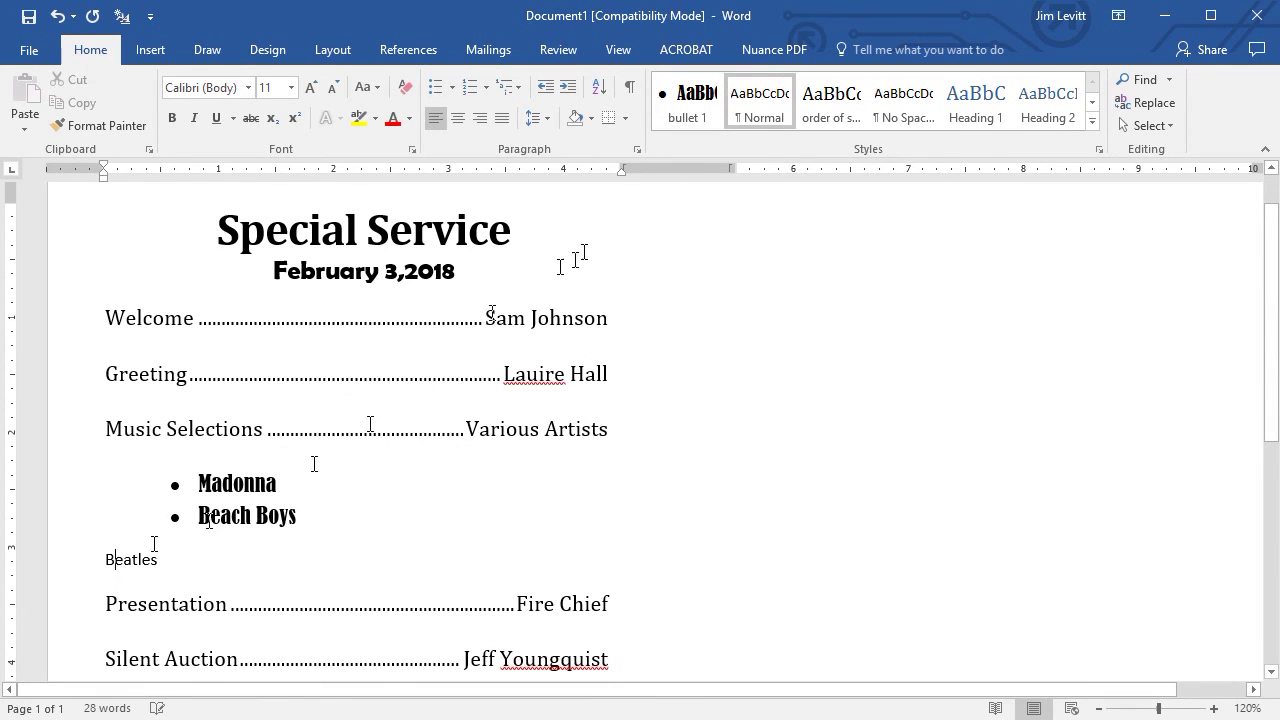
left_click(697, 104)
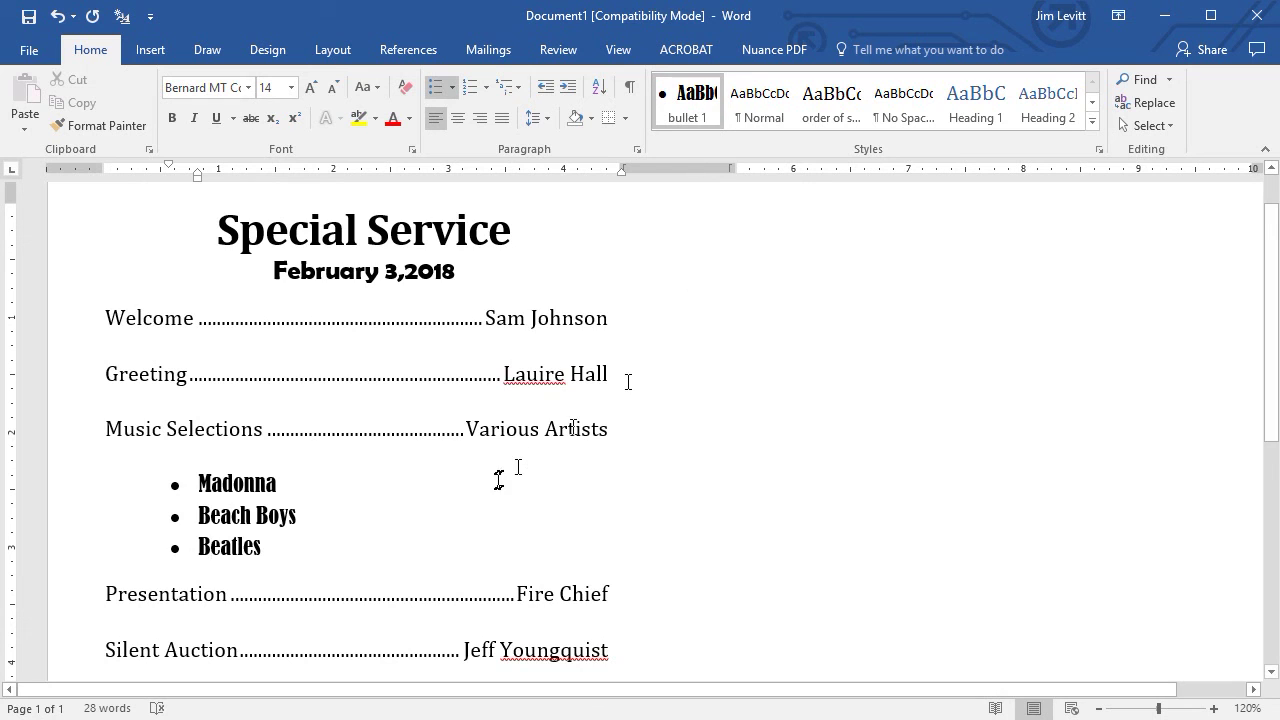
scroll(500, 478, "down", 2)
scroll(500, 478, "up", 4)
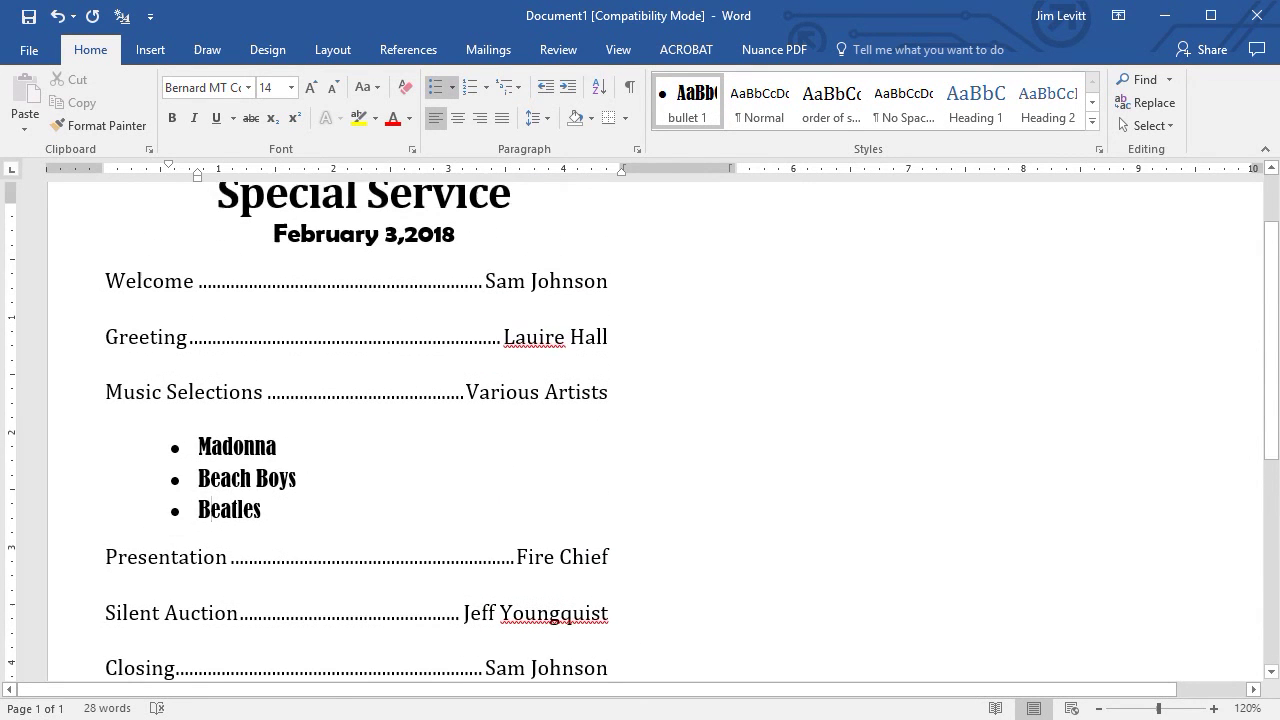
scroll(640, 430, "down", 3)
scroll(640, 430, "up", 2)
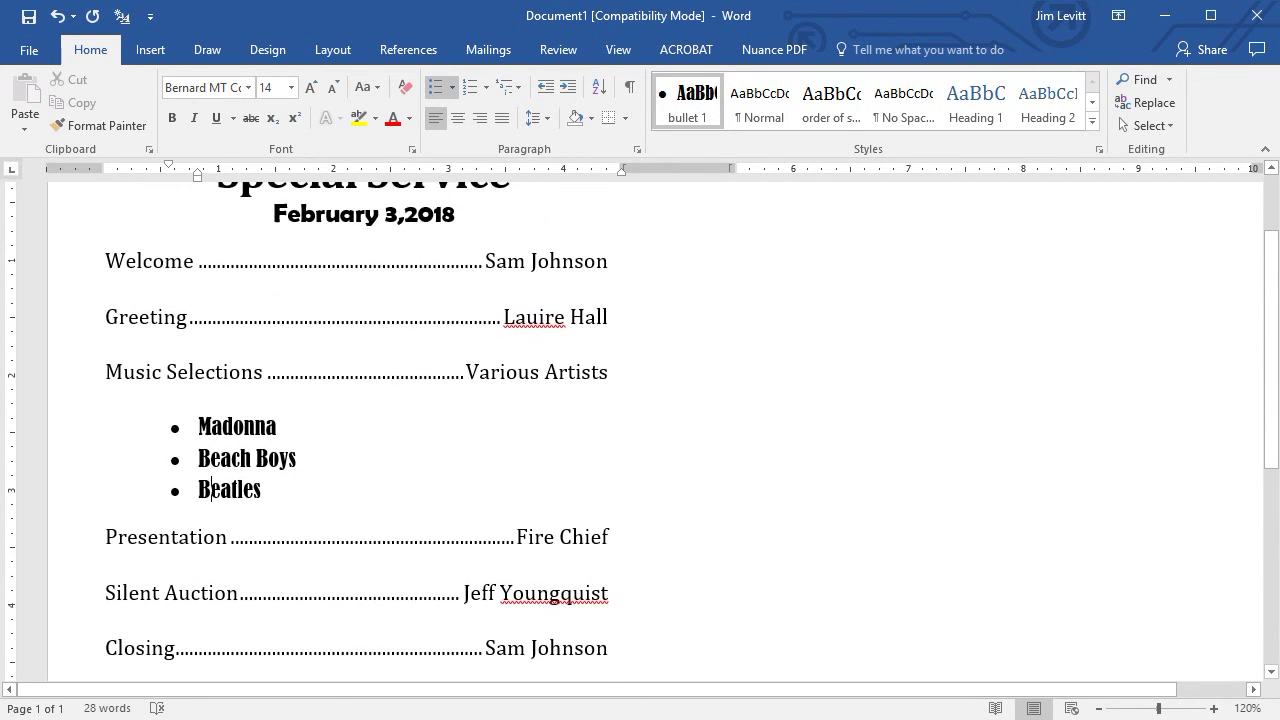
scroll(640, 430, "up", 2)
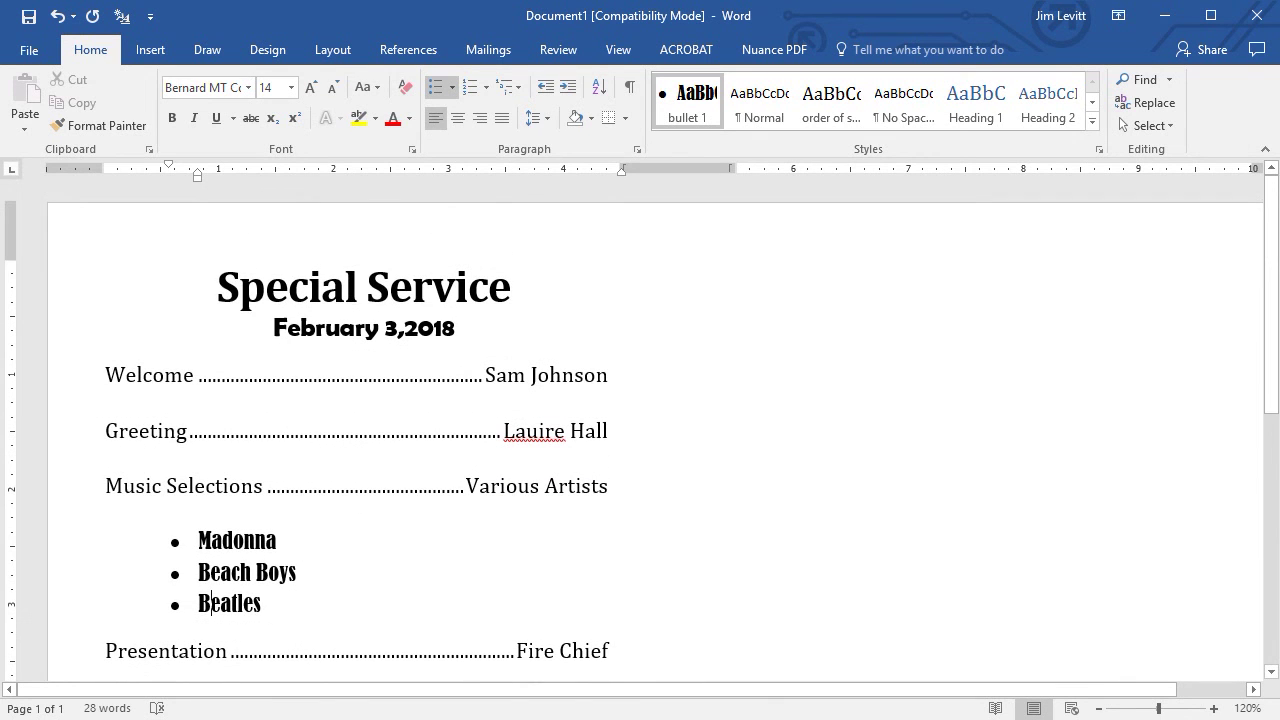
scroll(640, 430, "down", 3)
scroll(211, 432, "up", 2)
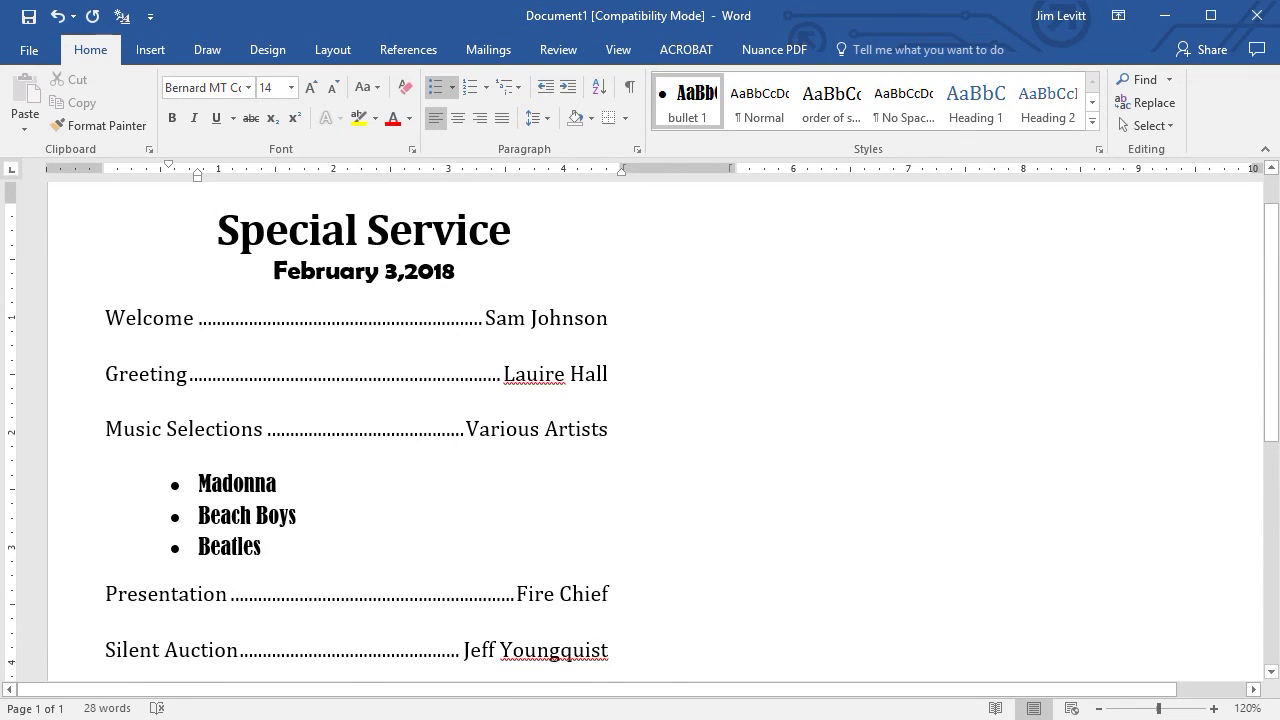
left_click(630, 92)
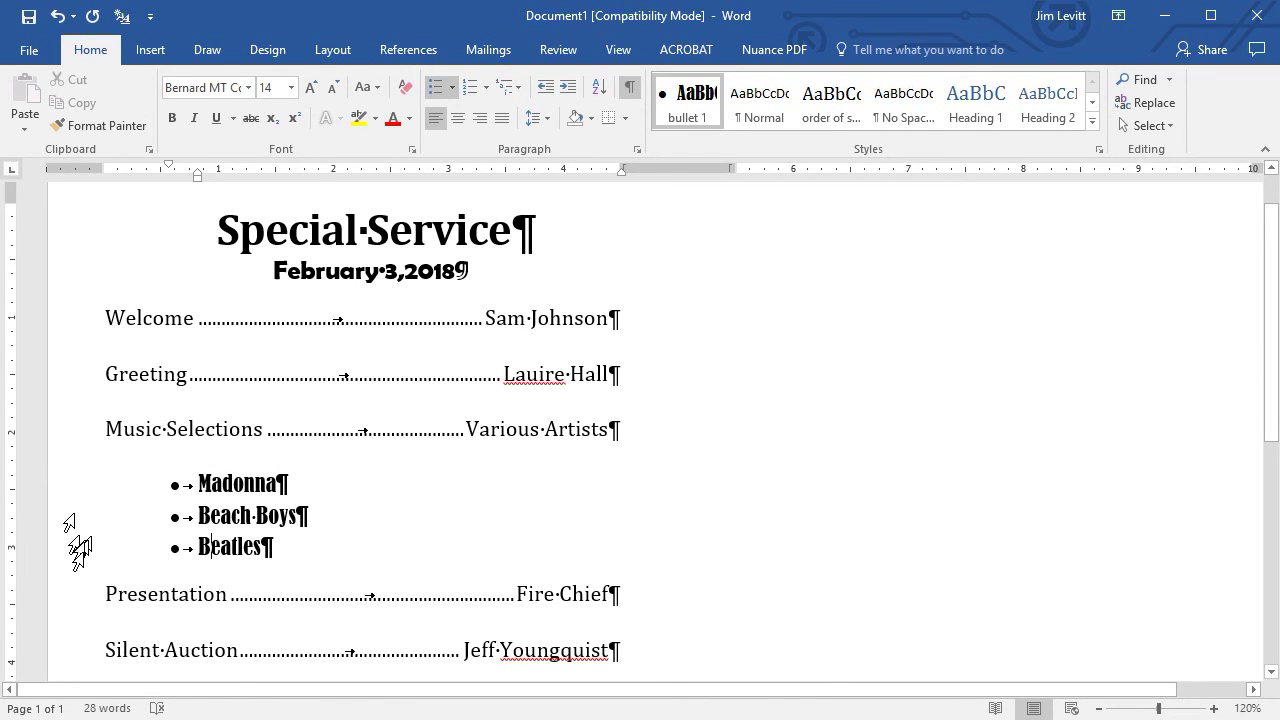
scroll(518, 612, "down", 1)
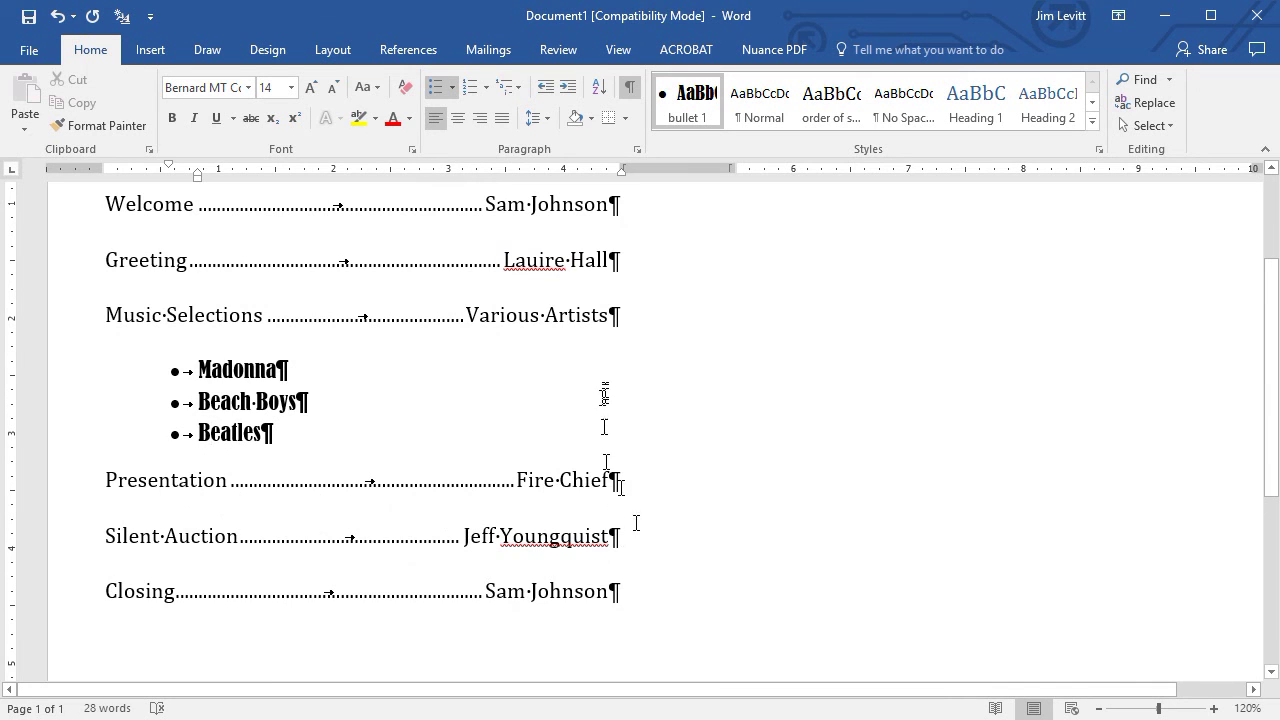
scroll(603, 400, "up", 2)
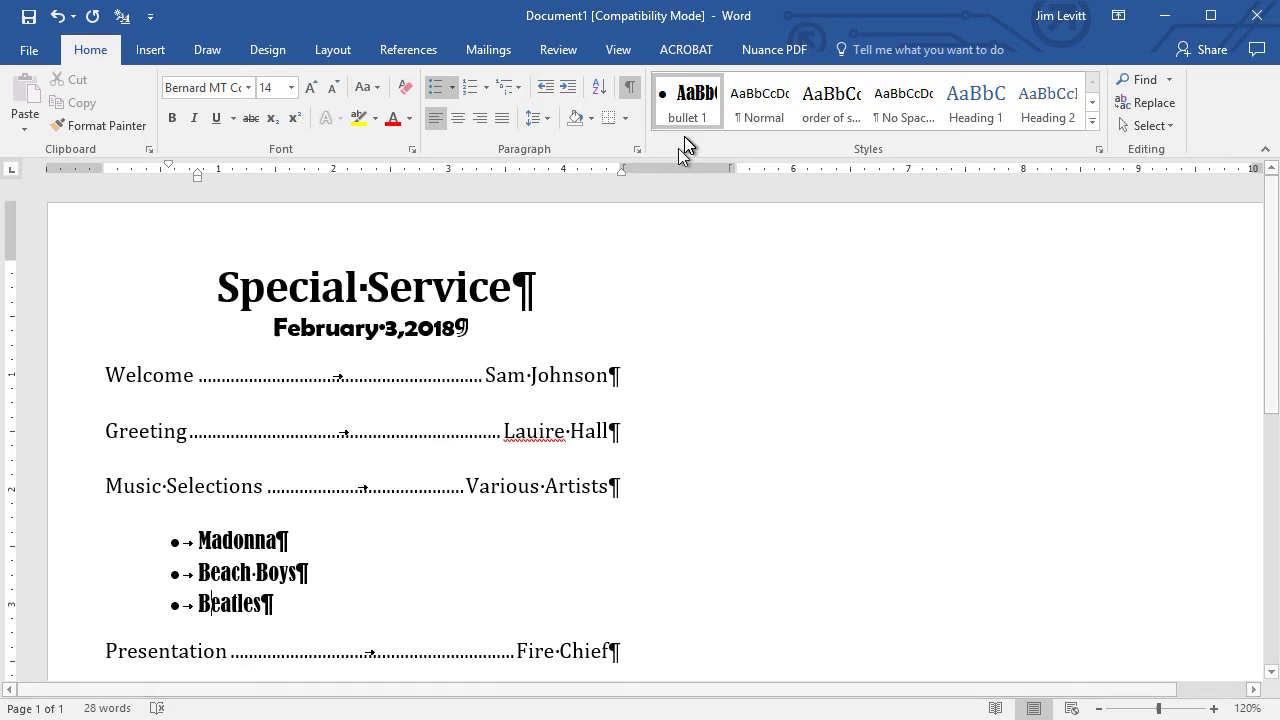
left_click(630, 90)
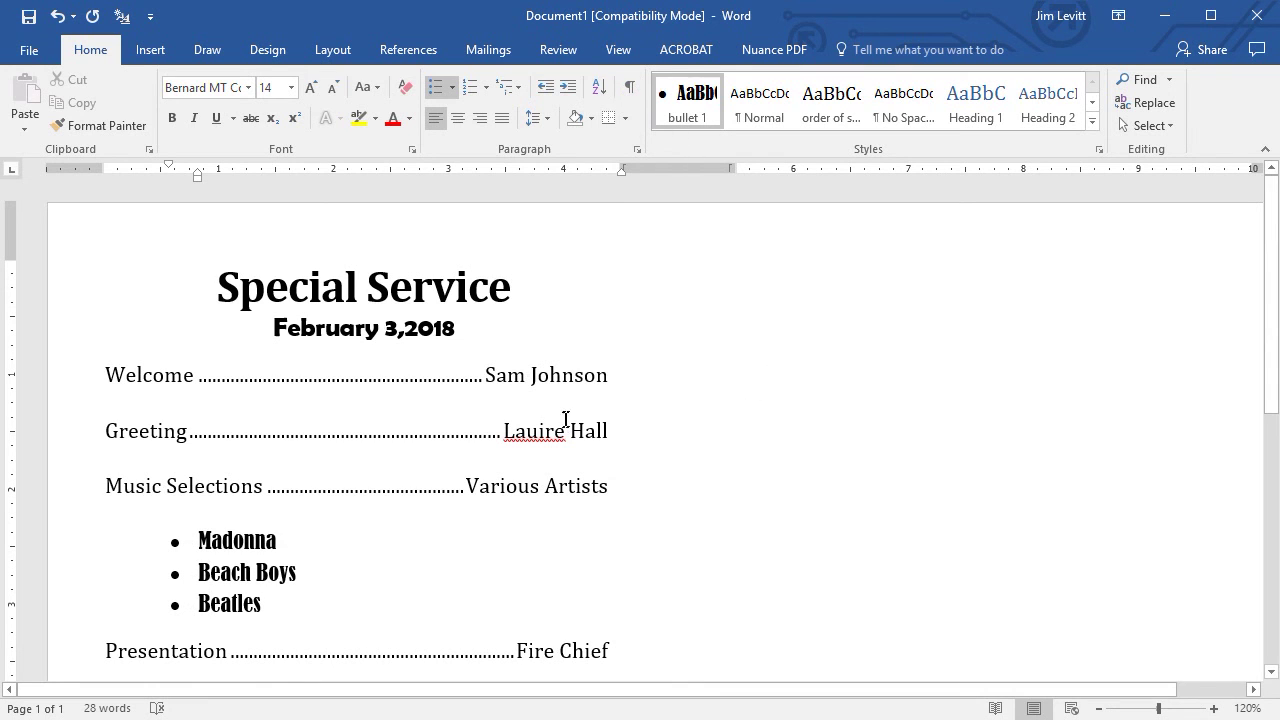